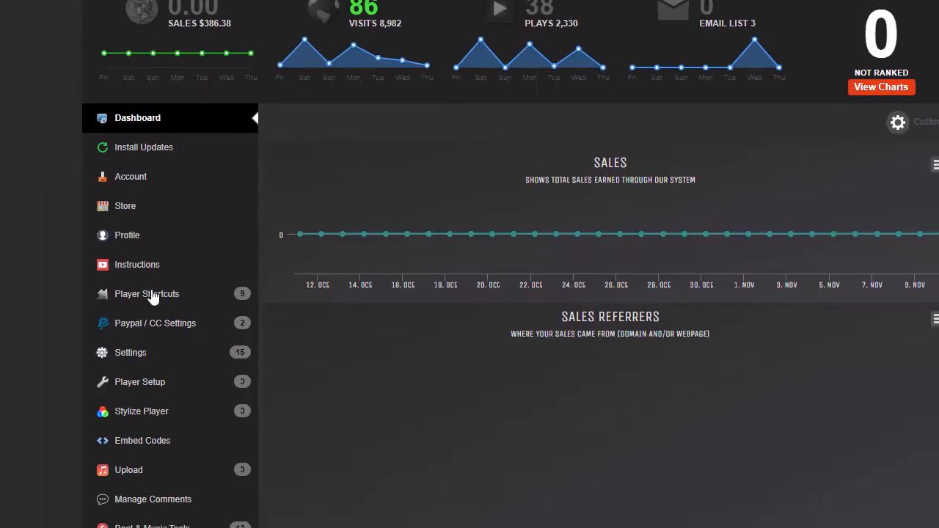
Step: Open the Hydra settings page within Player Setup
scroll(132, 286, "down", 2)
left_click(110, 241)
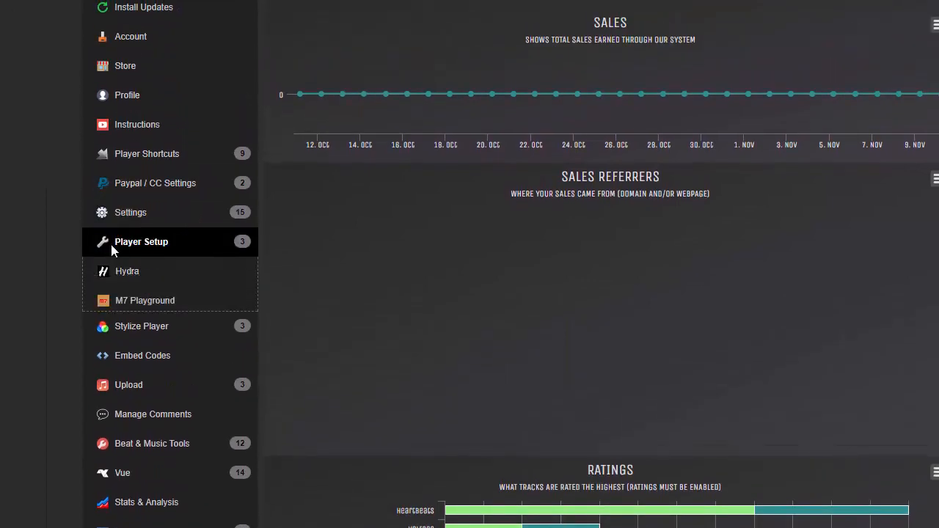
left_click(112, 273)
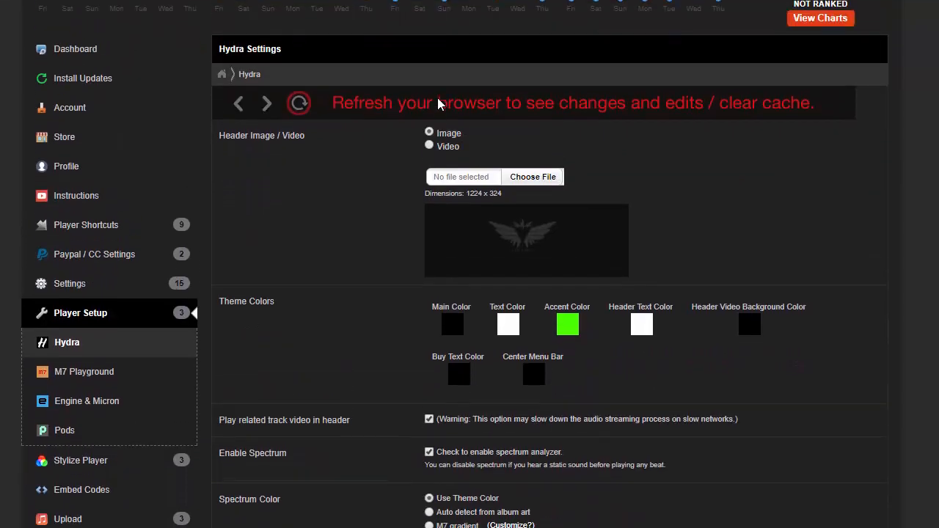
Step: Switch the Hydra header from image to video and update all settings
left_click(429, 146)
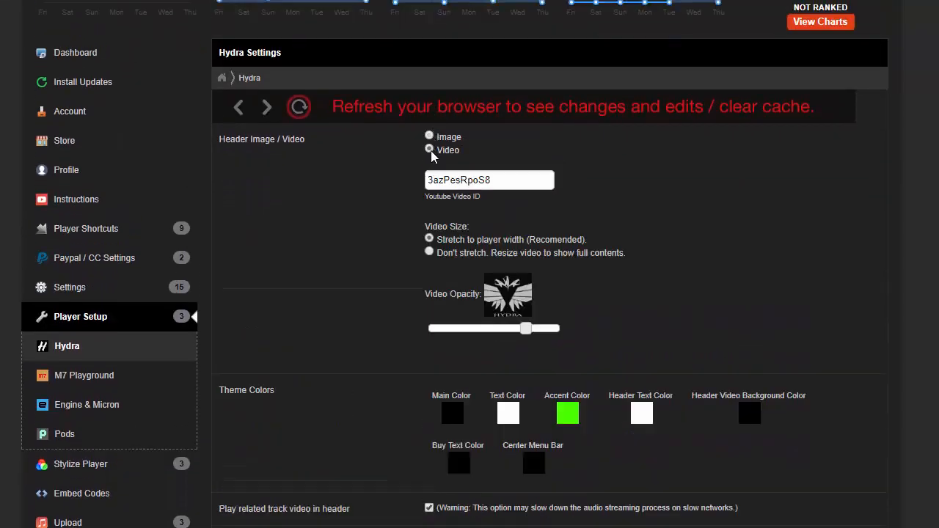
scroll(622, 157, "down", 3)
scroll(524, 50, "up", 1)
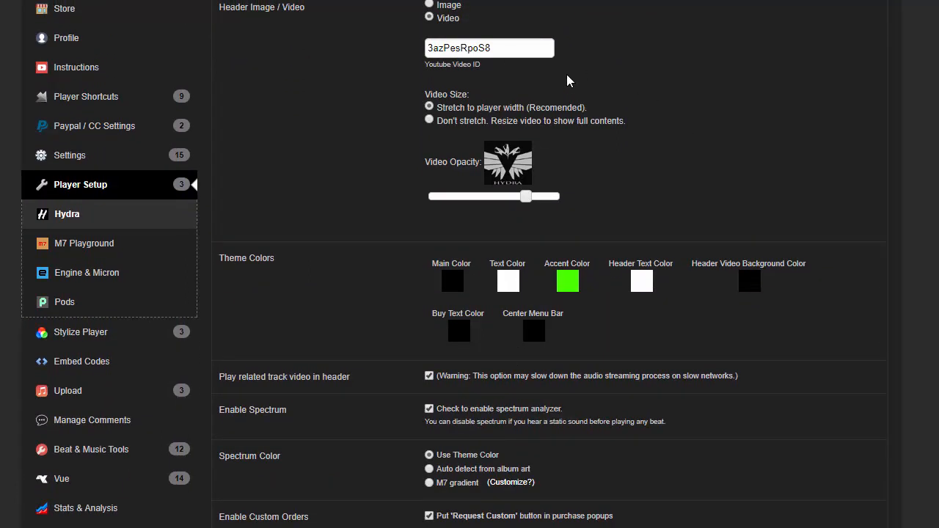
scroll(668, 73, "down", 2)
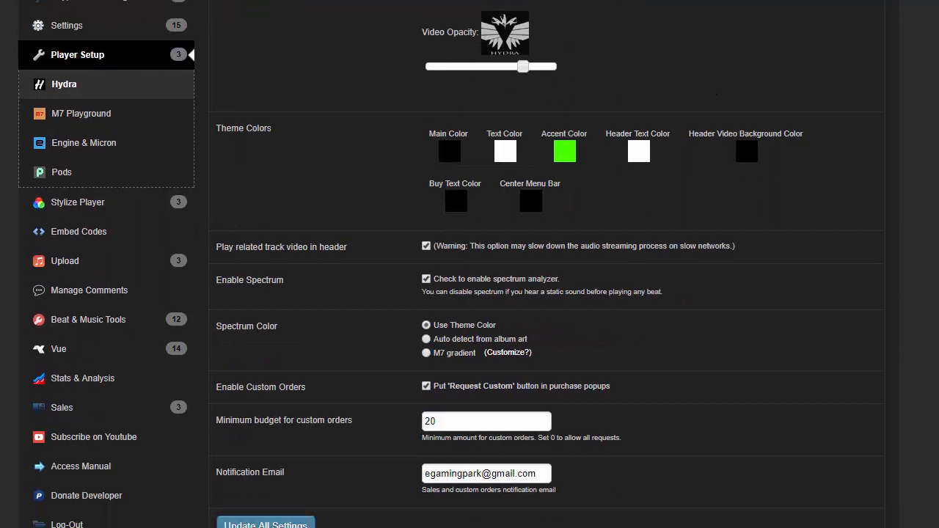
left_click(245, 513)
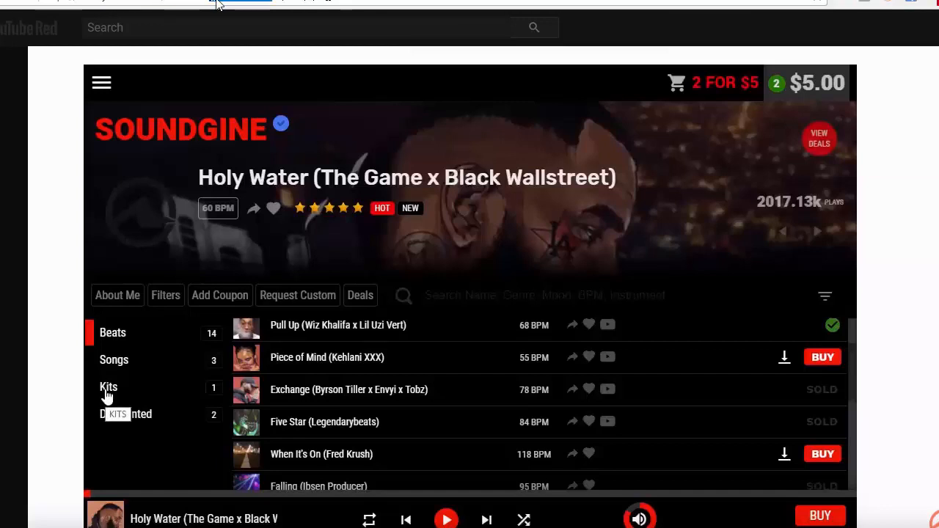
Step: Copy the video ID from the YouTube page's address and return to the Hydra settings
right_click(223, 2)
left_click(257, 53)
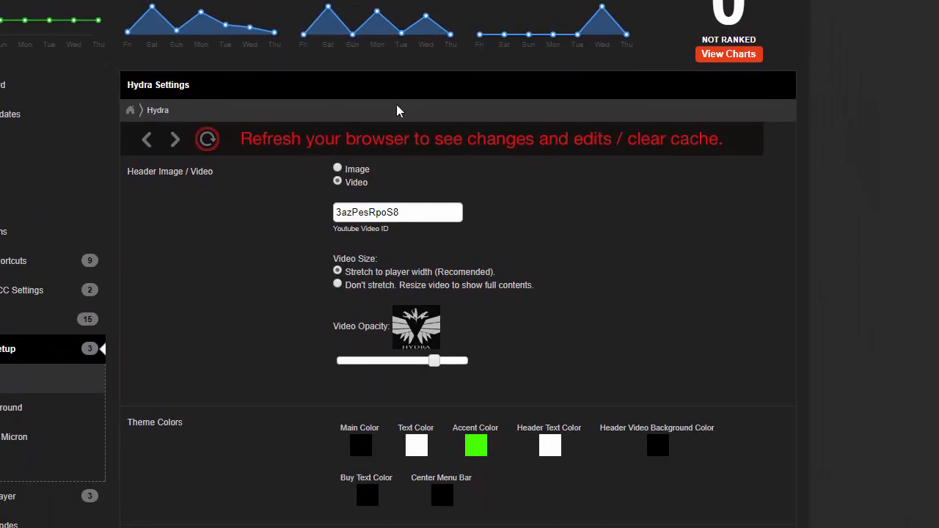
scroll(411, 132, "down", 1)
scroll(525, 215, "down", 3)
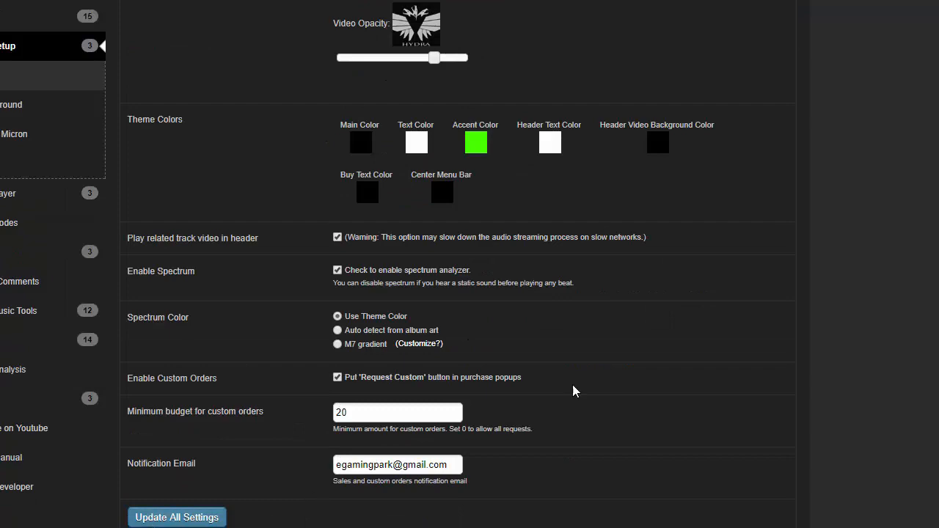
scroll(736, 290, "up", 4)
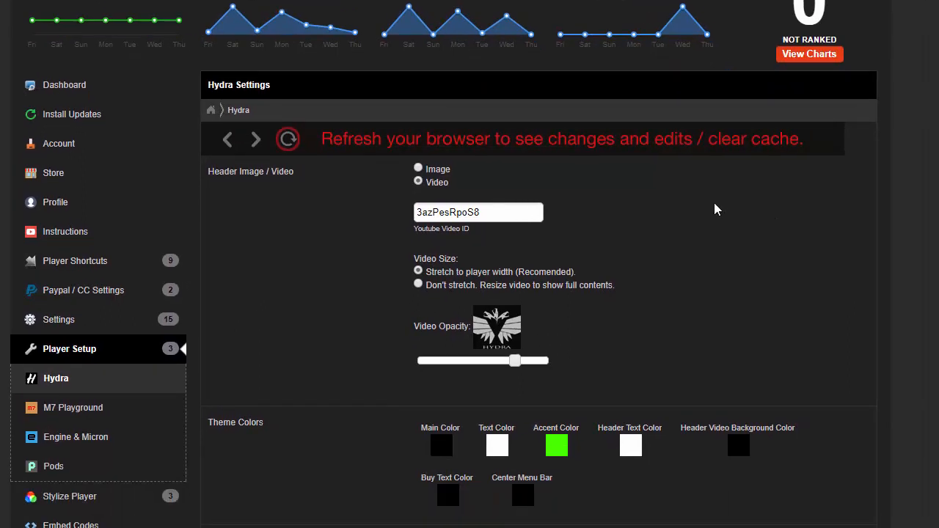
scroll(715, 208, "down", 4)
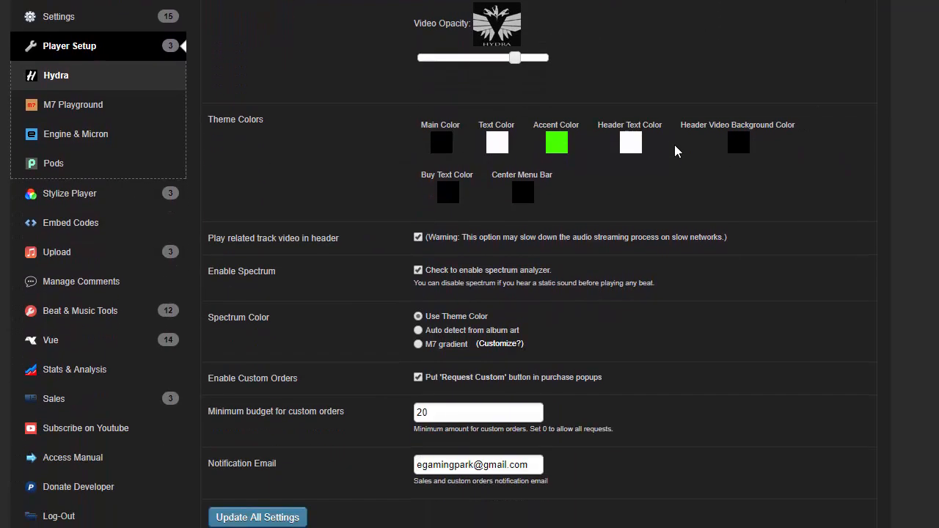
scroll(674, 145, "up", 1)
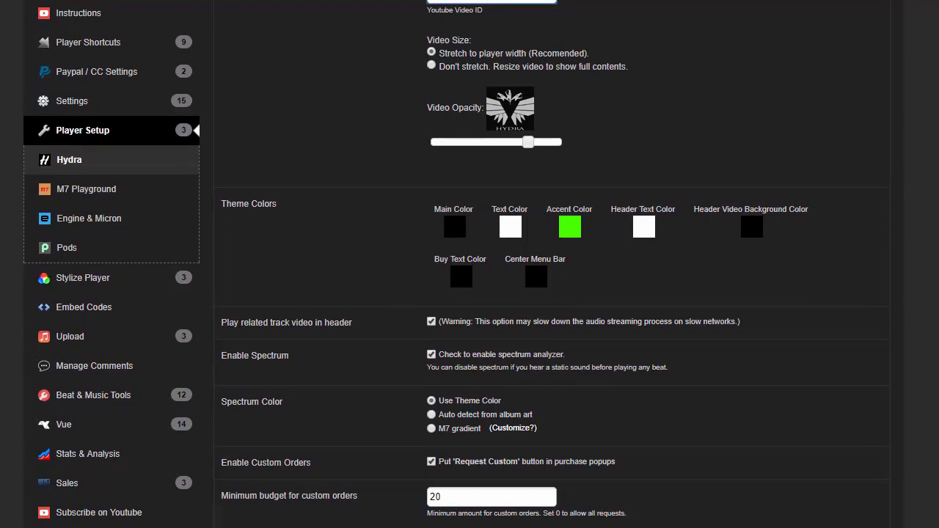
Step: Set the header's YouTube video ID to Lx7d7llH3TM and update all settings
left_click(491, 1)
left_click(710, 17)
scroll(693, 20, "down", 1)
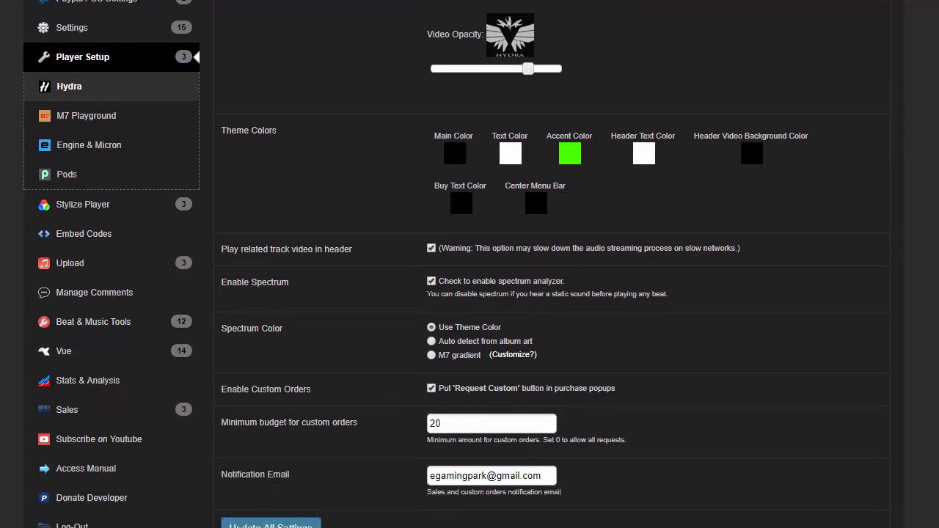
left_click(271, 526)
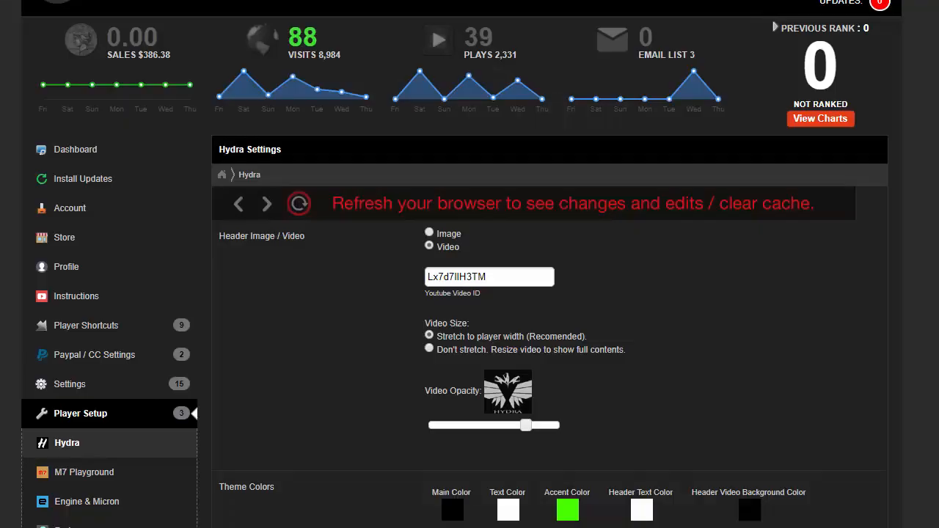
Step: Change the Hydra theme's main color to white and update the settings
scroll(642, 170, "down", 4)
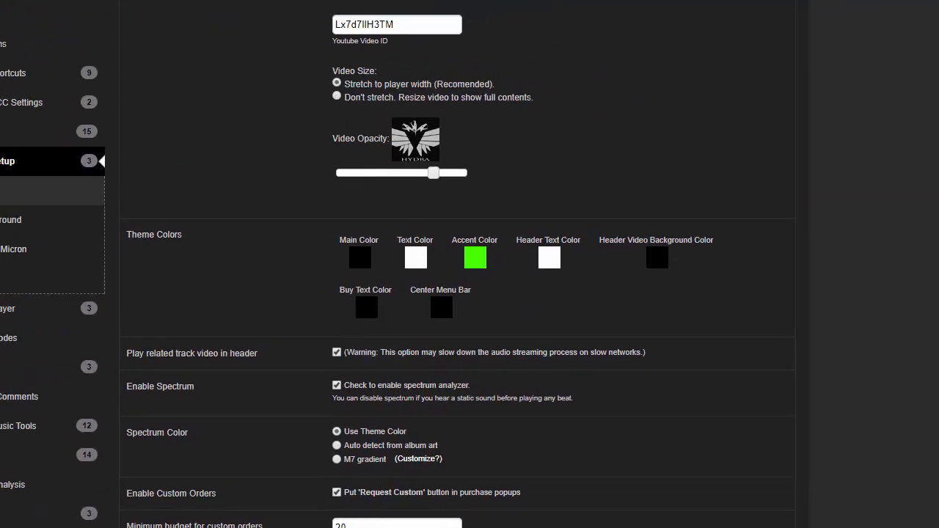
left_click(352, 255)
left_click(358, 275)
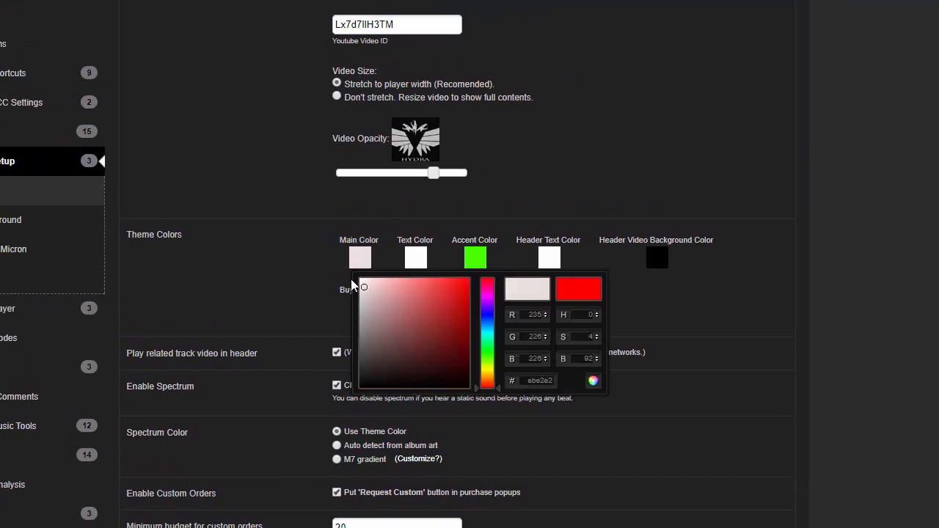
left_click(471, 213)
scroll(280, 439, "down", 1)
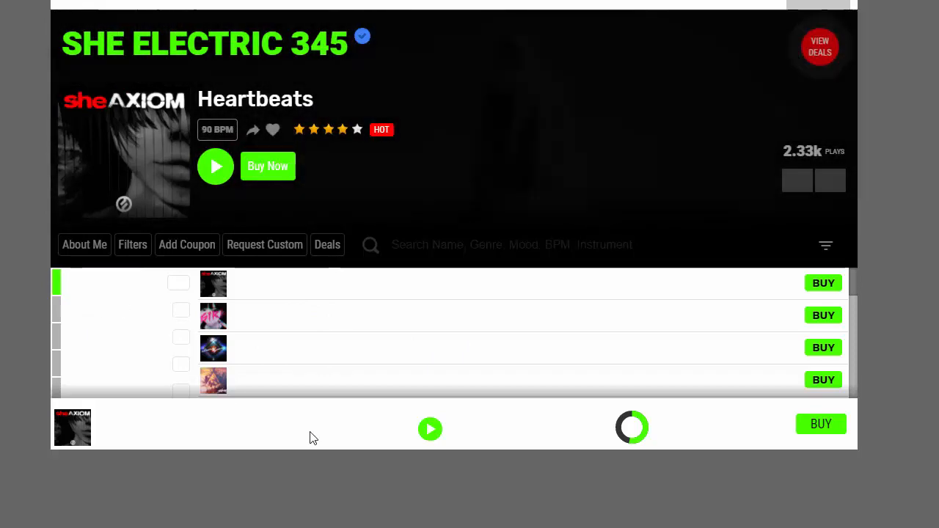
Step: Examine the player preview's header video and main color
scroll(464, 220, "up", 1)
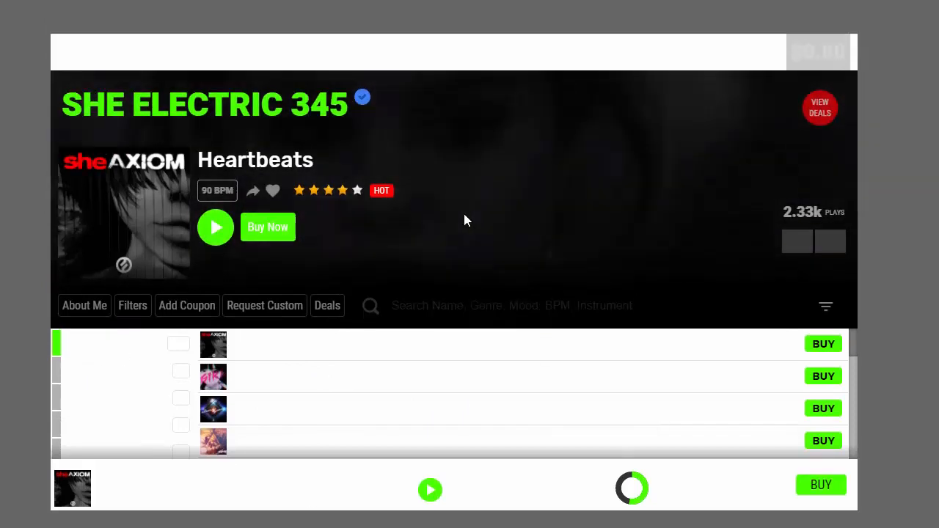
scroll(465, 220, "down", 1)
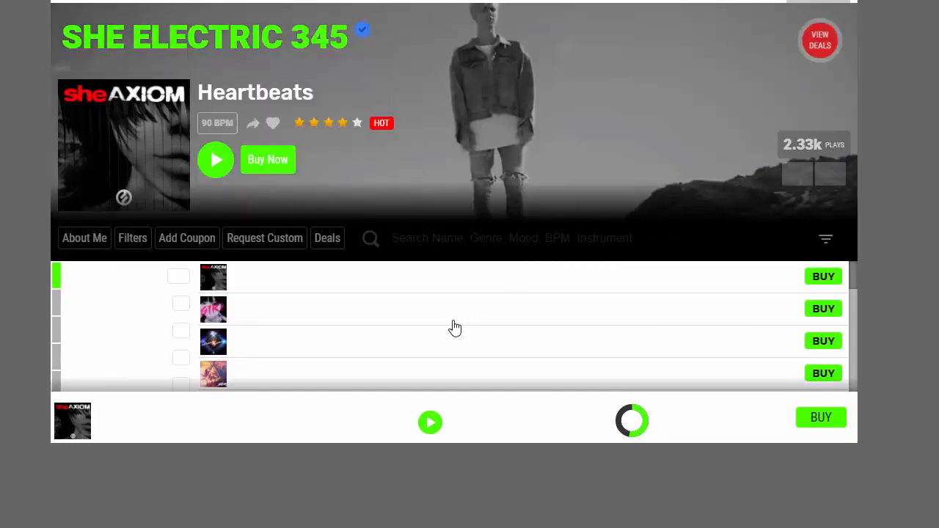
scroll(591, 251, "up", 1)
scroll(591, 251, "down", 1)
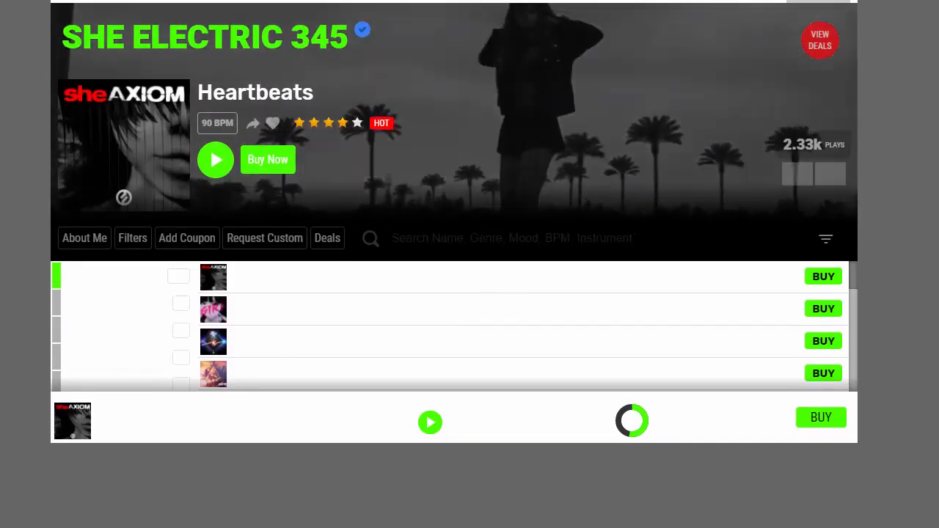
scroll(585, 253, "up", 1)
scroll(585, 253, "down", 1)
scroll(584, 254, "up", 1)
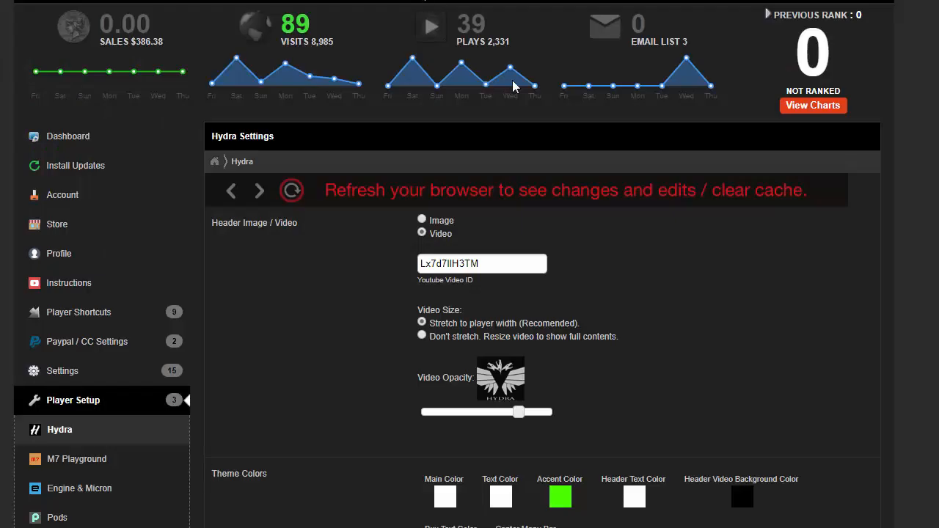
Step: Change the theme's text color to the dark gray 696969 and update the settings
scroll(643, 335, "down", 2)
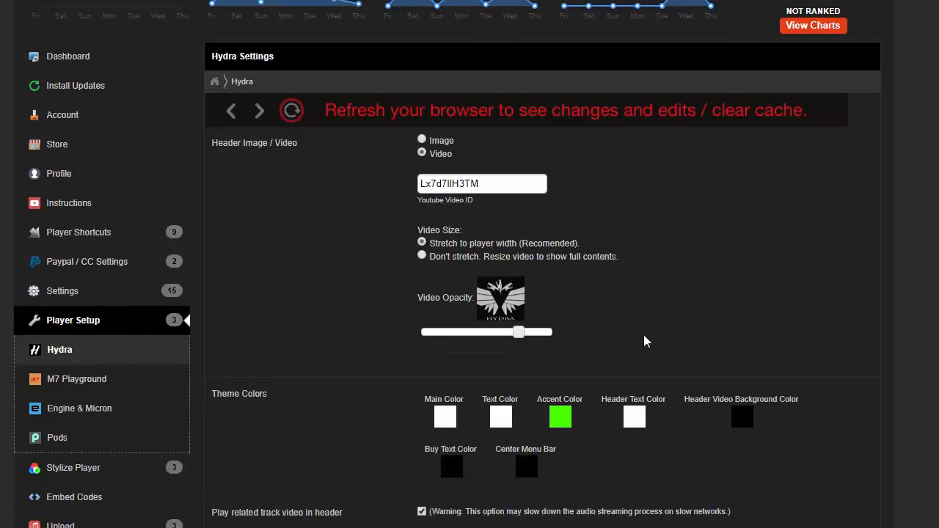
left_click(482, 396)
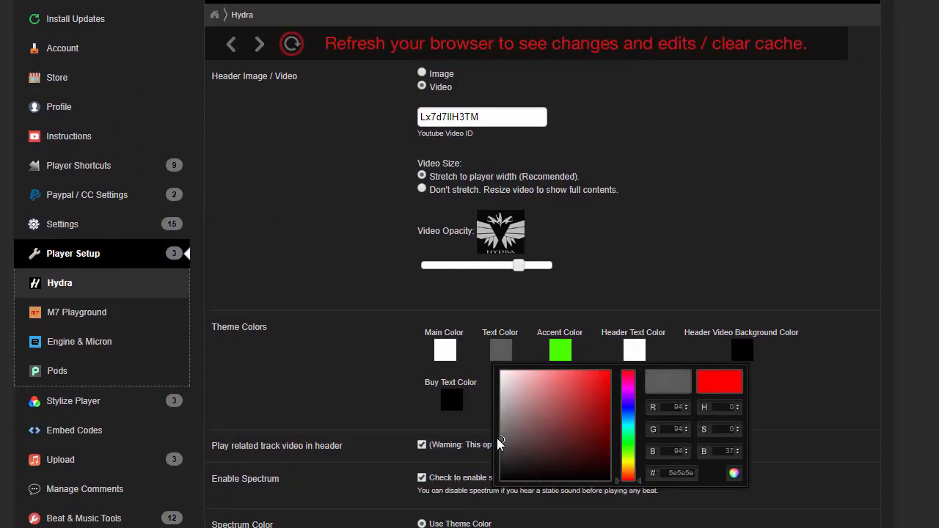
left_click_drag(498, 443, 496, 440)
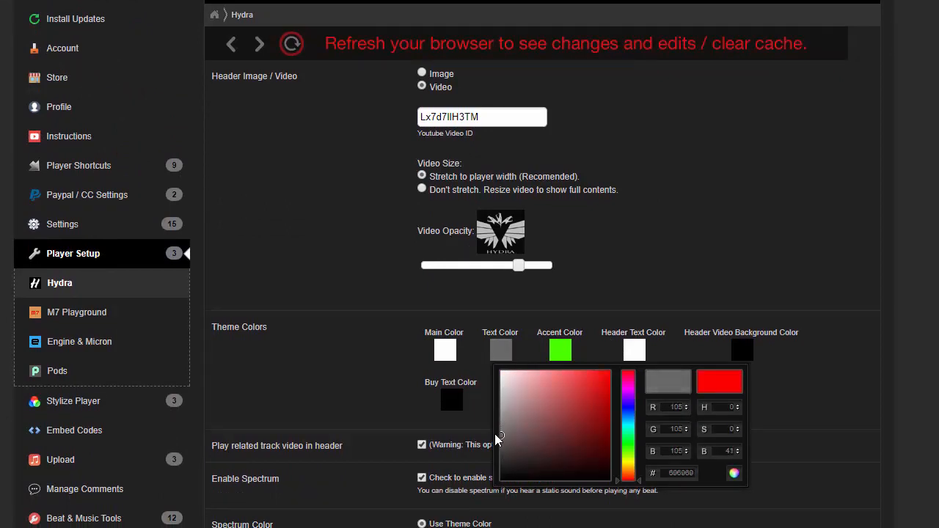
left_click(664, 256)
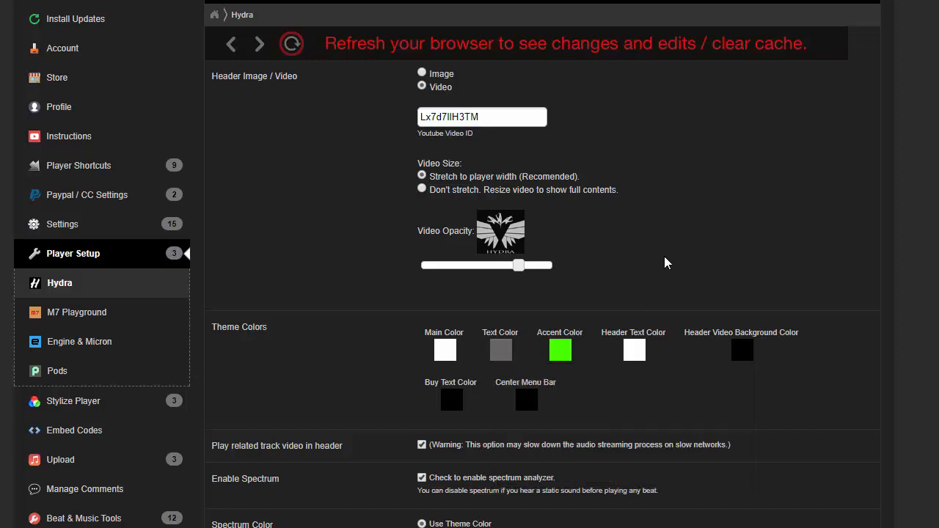
scroll(698, 438, "down", 2)
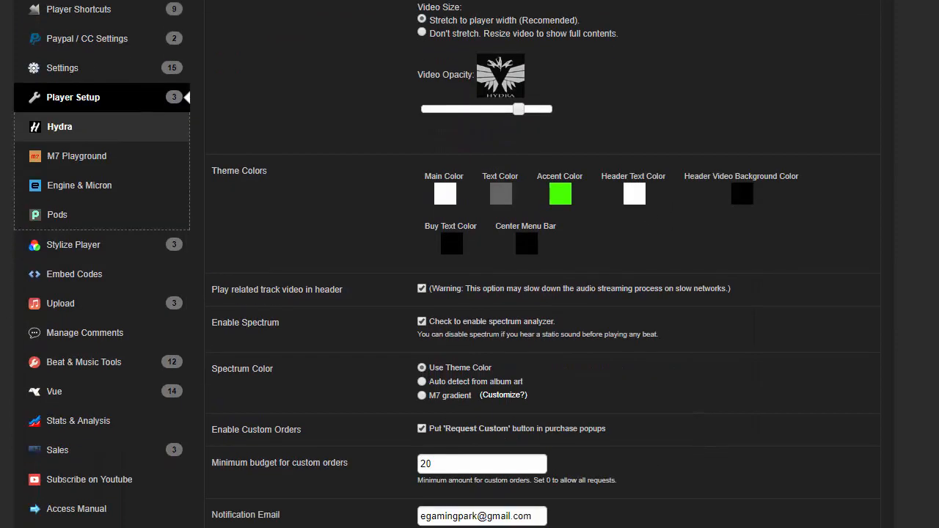
scroll(276, 442, "up", 4)
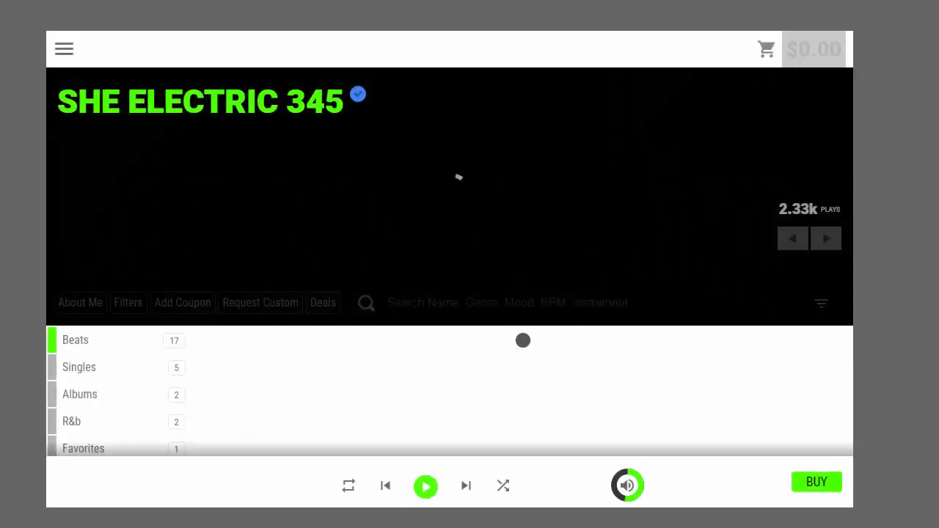
Step: Examine the text color in the player's beat list and the accent color of the artist title
scroll(340, 367, "down", 5)
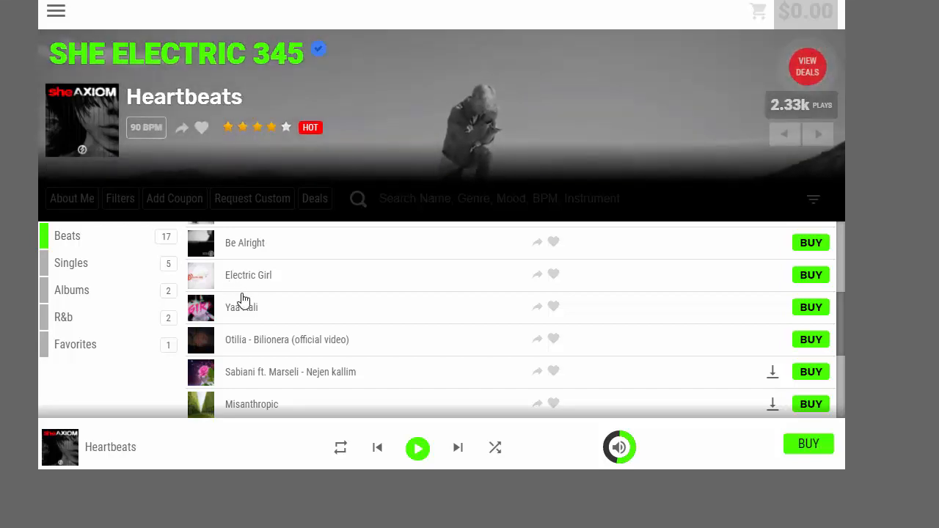
scroll(262, 366, "up", 3)
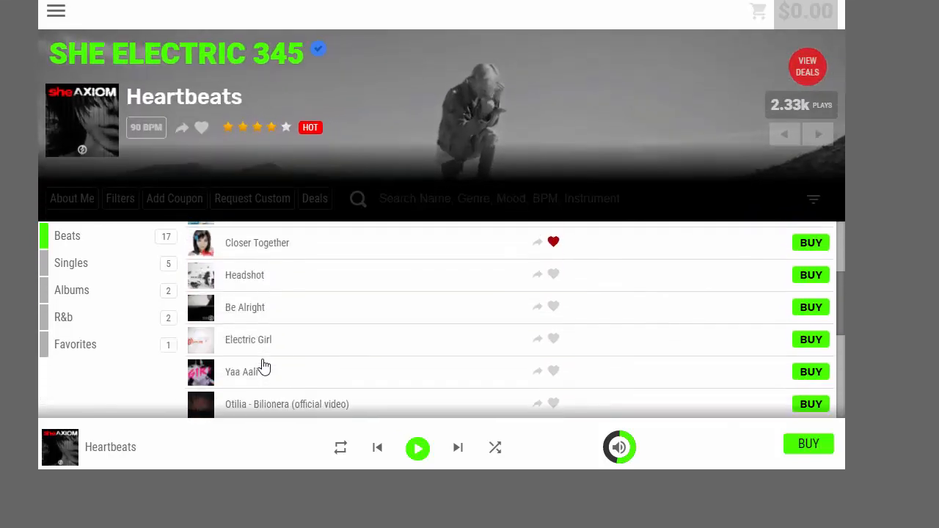
scroll(821, 340, "up", 3)
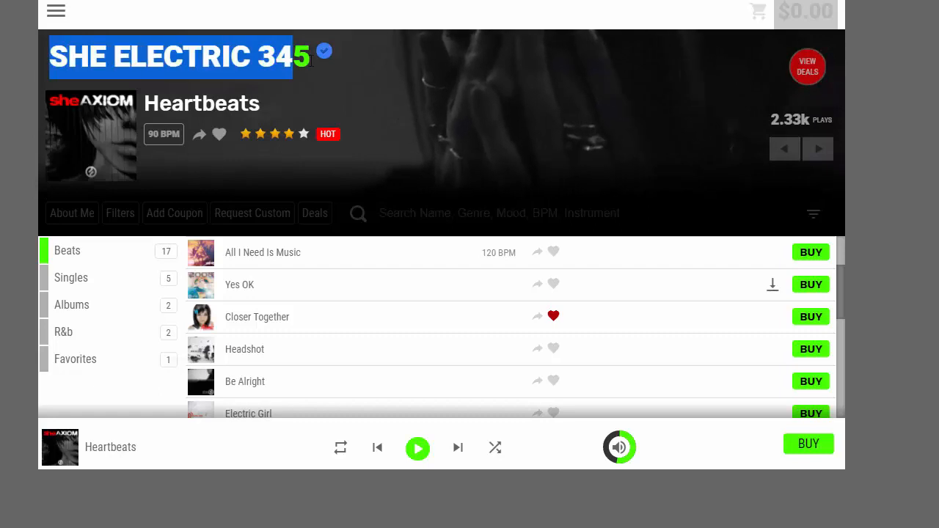
left_click_drag(311, 60, 312, 61)
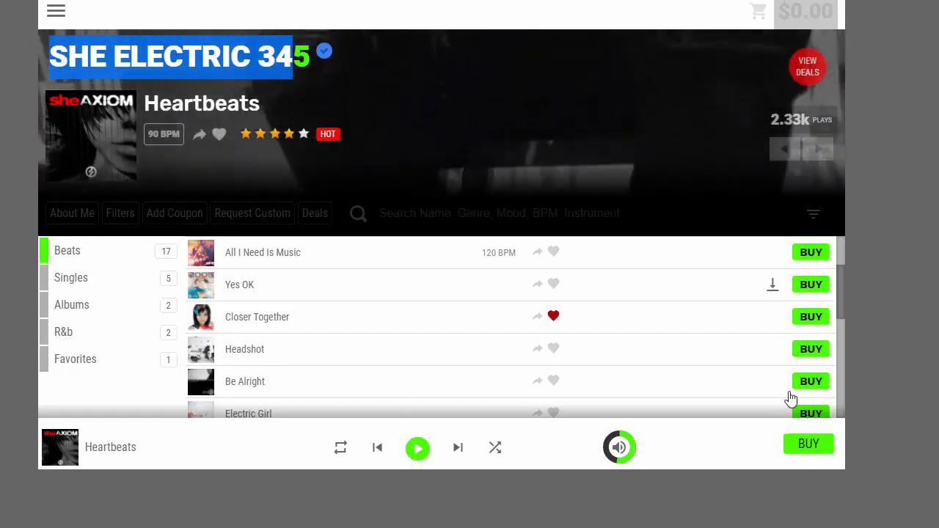
left_click(408, 74)
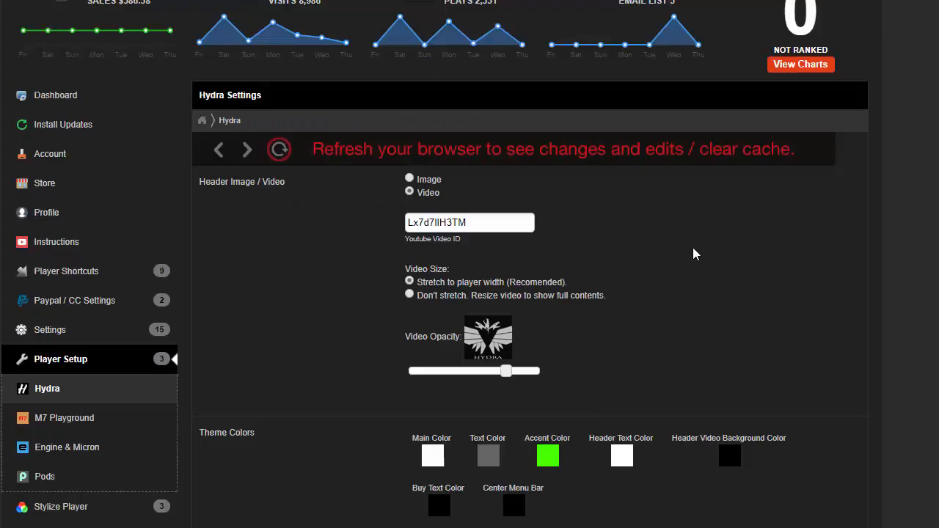
Step: Change the Hydra theme's accent color to the teal green 07ab7c and update the settings
scroll(696, 251, "down", 3)
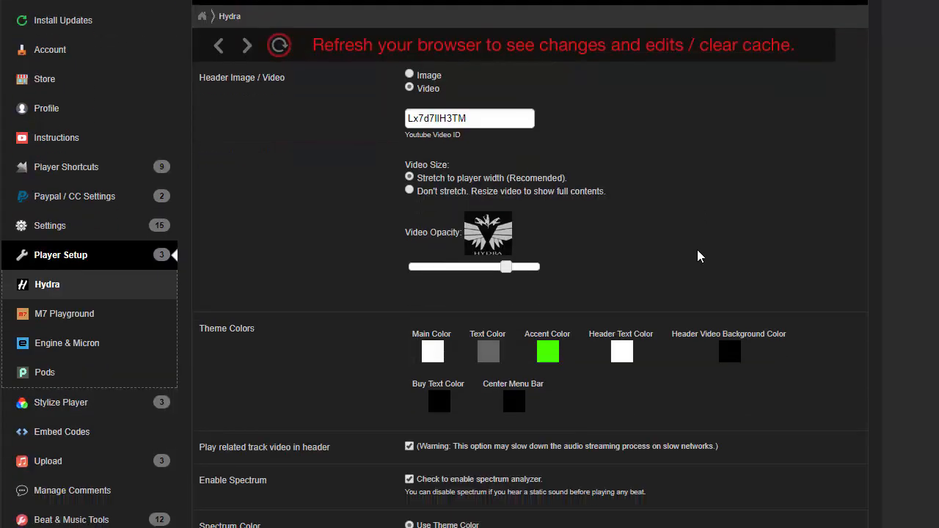
left_click(546, 309)
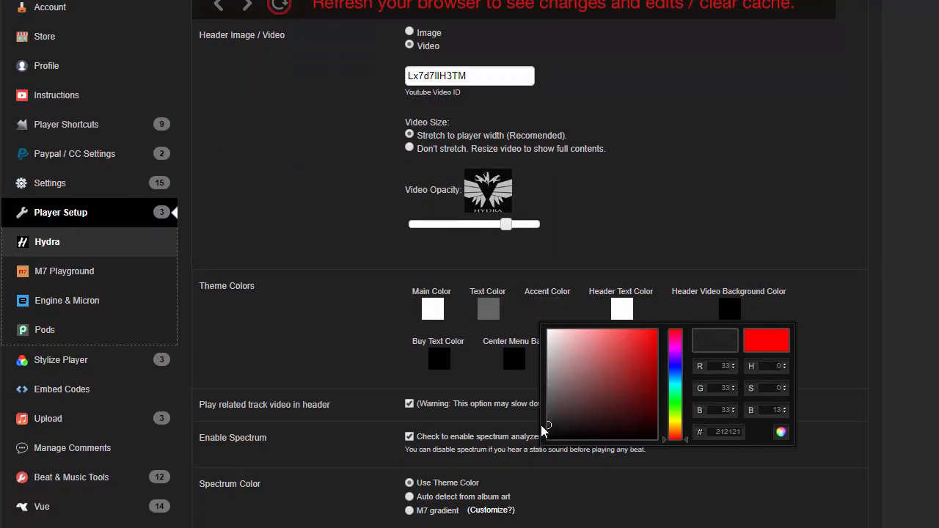
left_click_drag(541, 425, 544, 419)
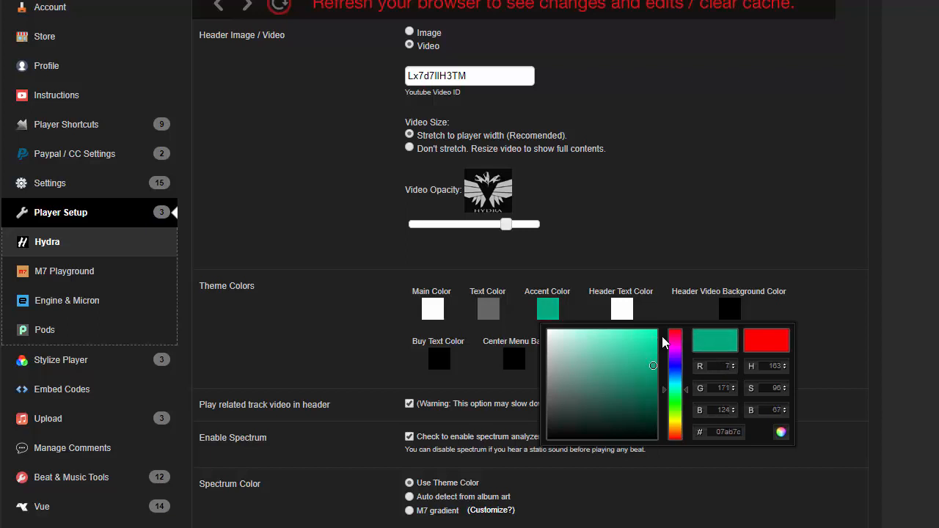
left_click(710, 236)
scroll(833, 417, "down", 2)
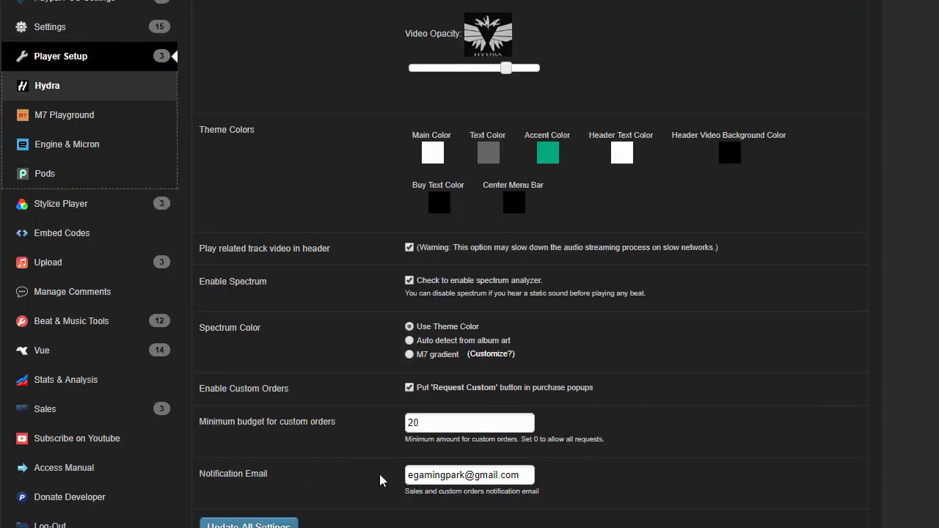
left_click(237, 525)
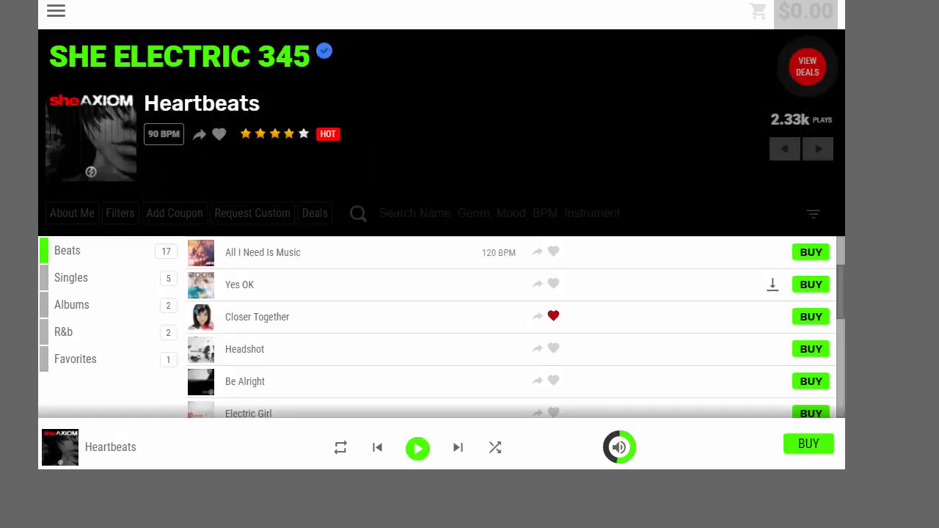
Step: Reload the player and examine the accent color on the artist title, play controls and buy buttons
key("F5")
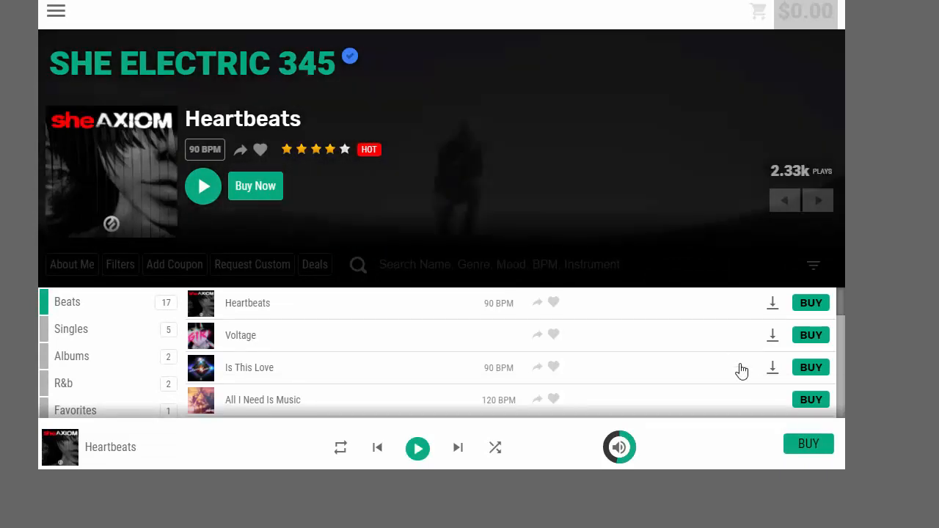
scroll(518, 330, "down", 5)
scroll(518, 329, "up", 5)
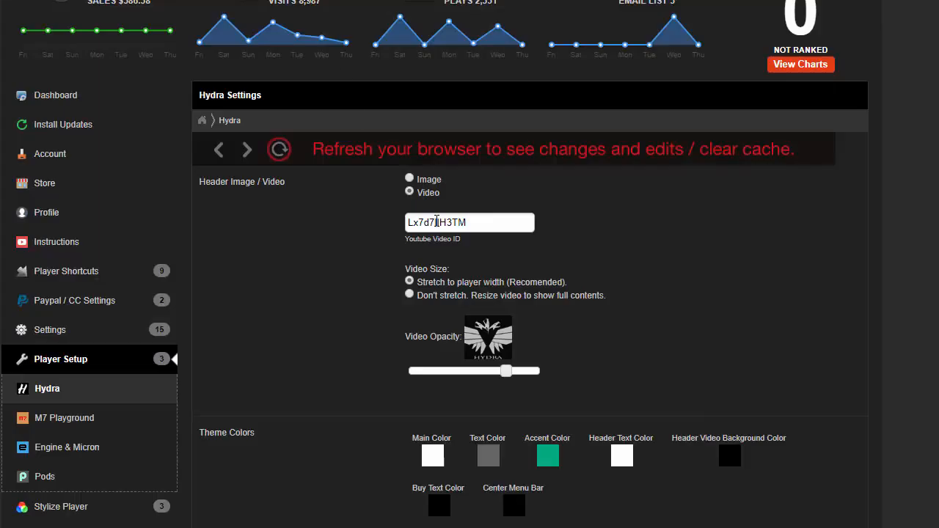
Step: Change the theme's buy text color to white and check the buy buttons in the player's beat list
scroll(568, 176, "down", 4)
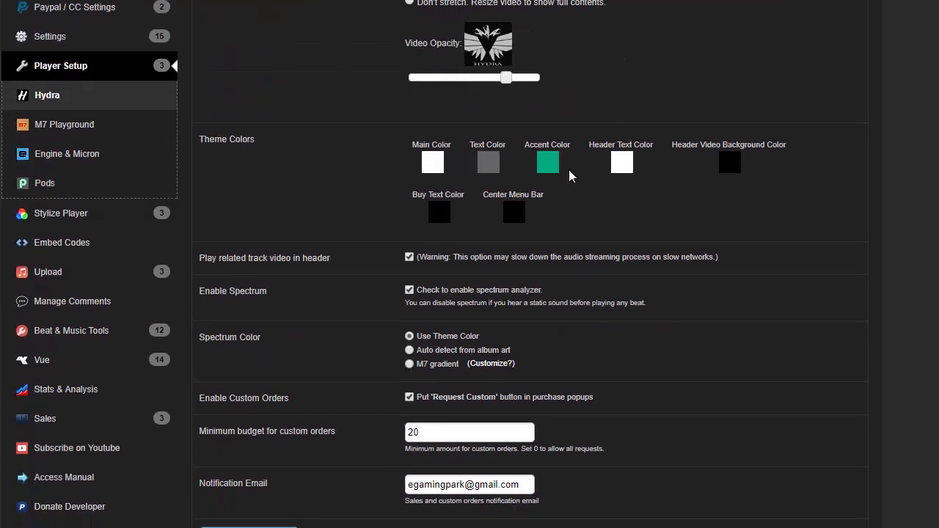
left_click(444, 210)
left_click_drag(457, 246, 406, 230)
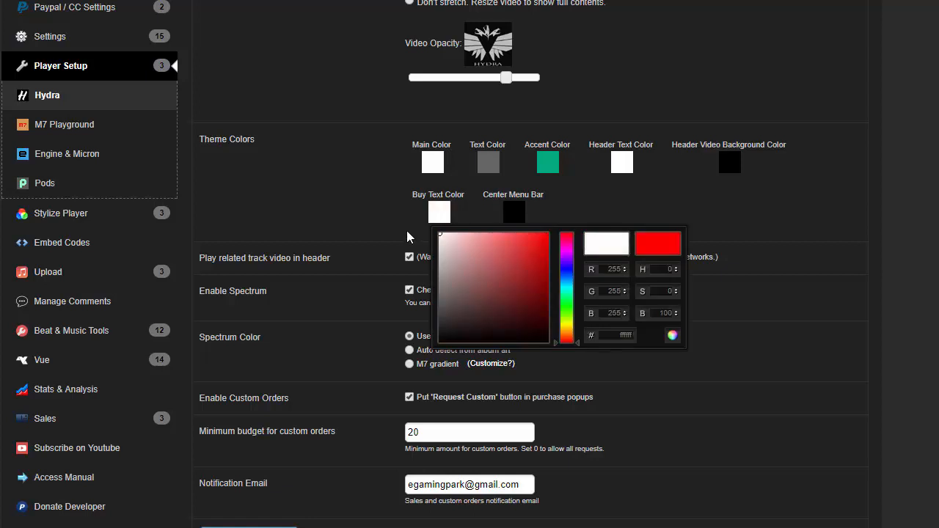
left_click(690, 207)
scroll(831, 391, "down", 1)
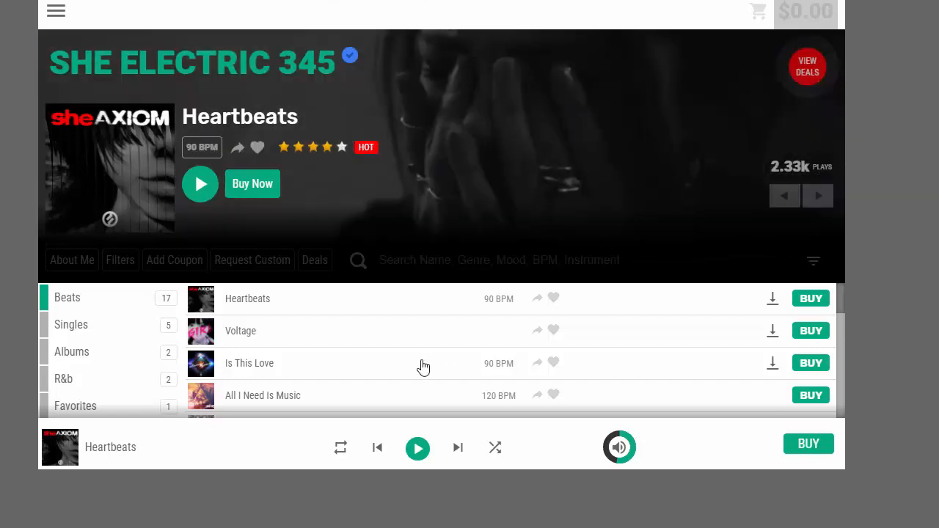
scroll(422, 368, "down", 5)
scroll(419, 366, "up", 5)
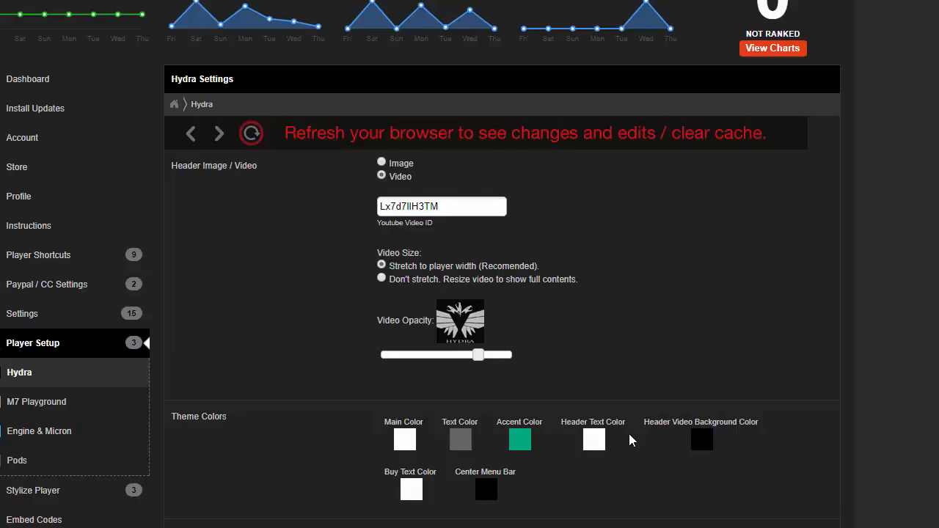
Step: Change the theme's center menu bar color to white and update the settings
scroll(629, 433, "down", 3)
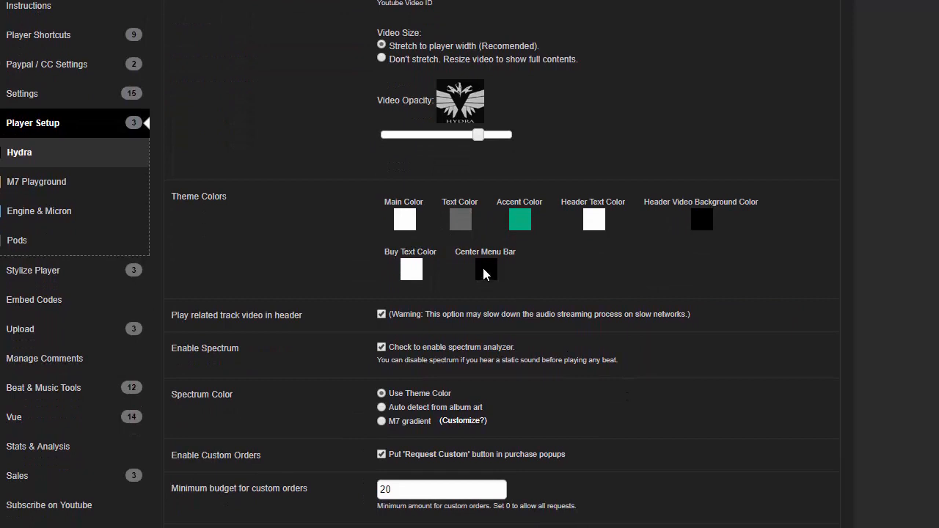
left_click(484, 271)
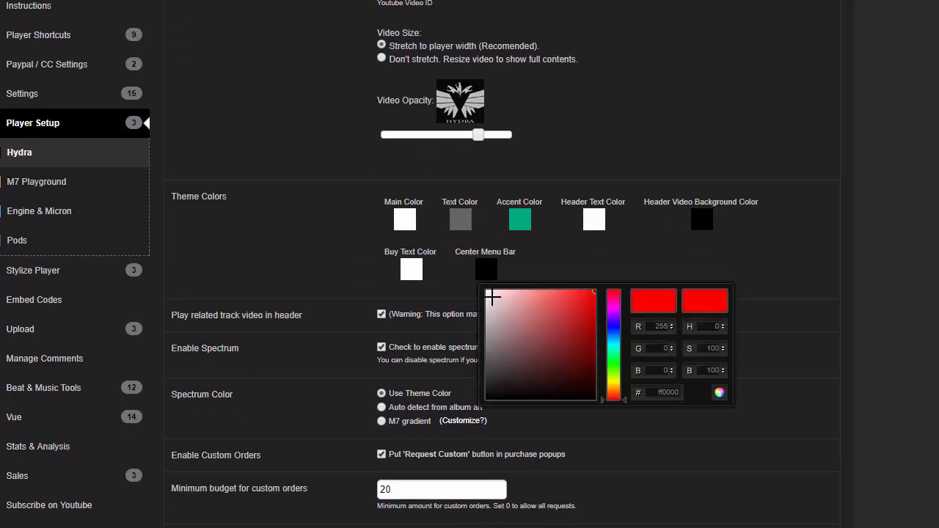
left_click(663, 265)
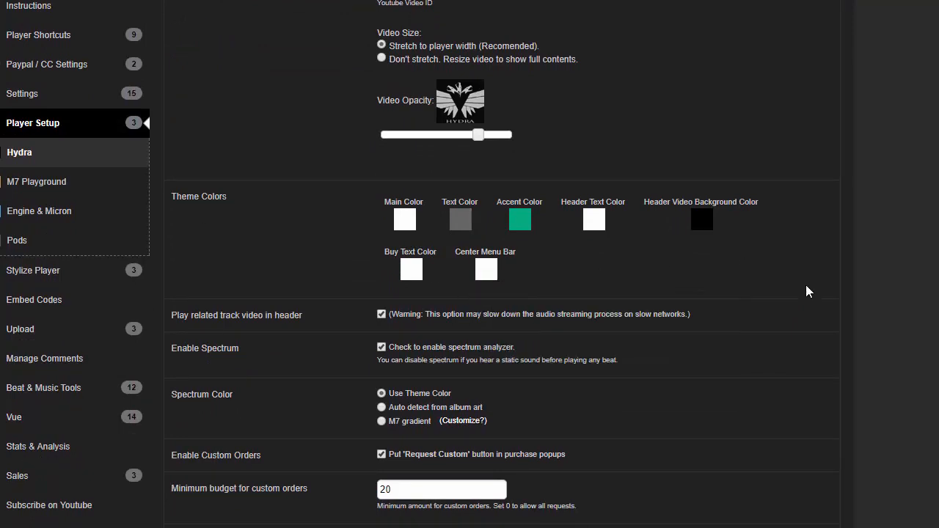
scroll(787, 339, "down", 1)
left_click(218, 512)
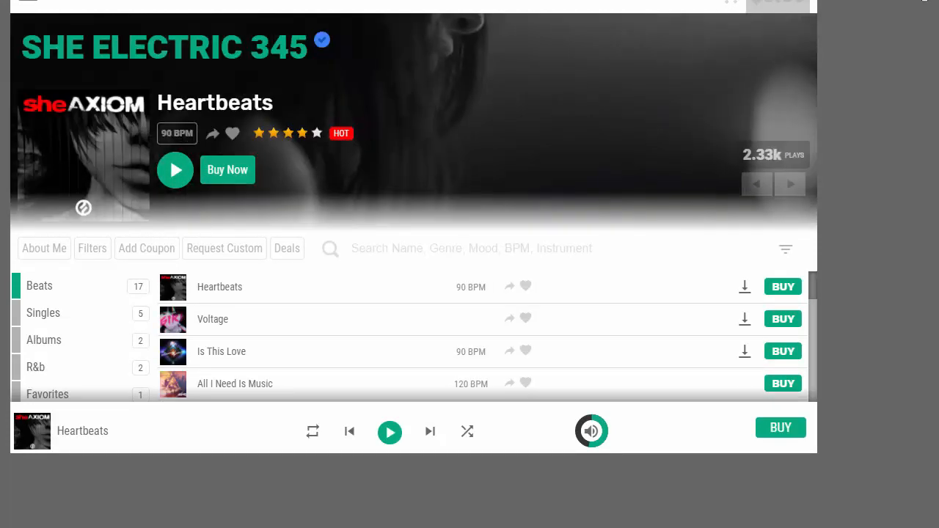
Step: Examine the center menu bar and the header text color of the track title in the player
scroll(414, 228, "down", 1)
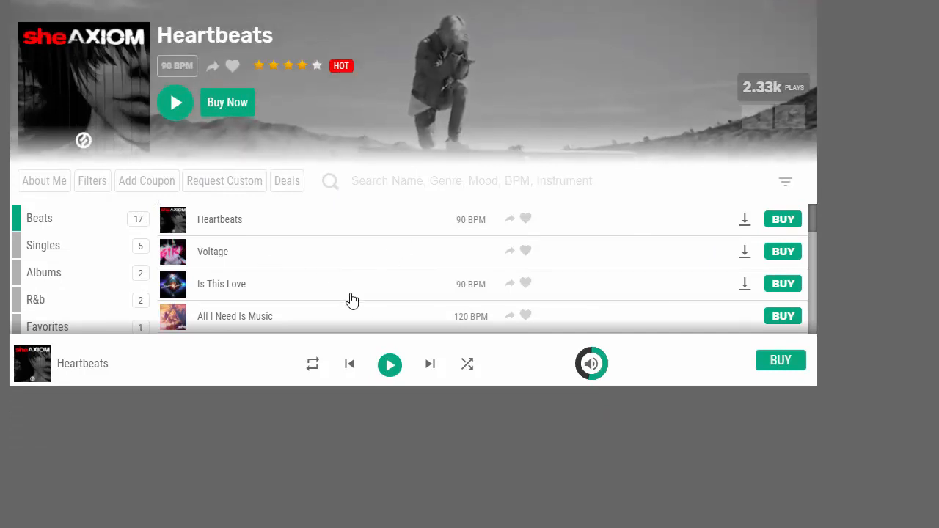
scroll(902, 193, "up", 1)
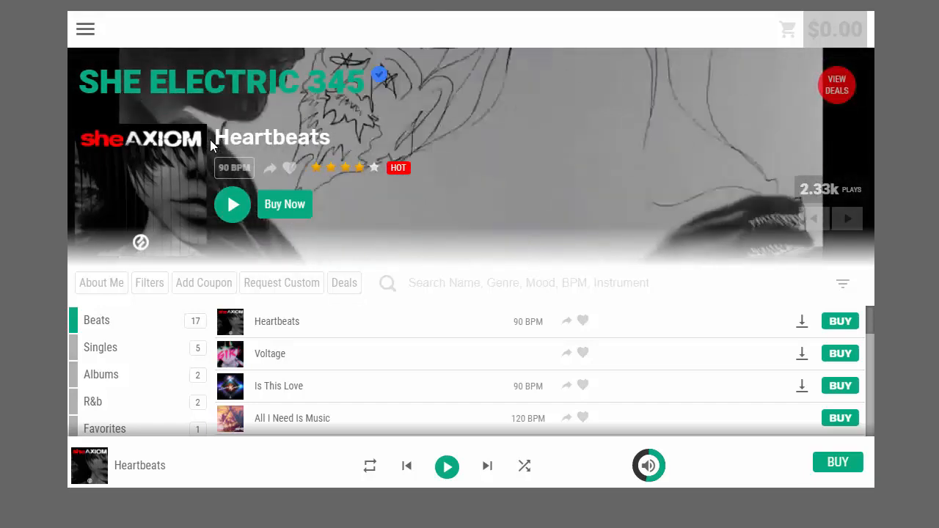
left_click_drag(211, 140, 357, 144)
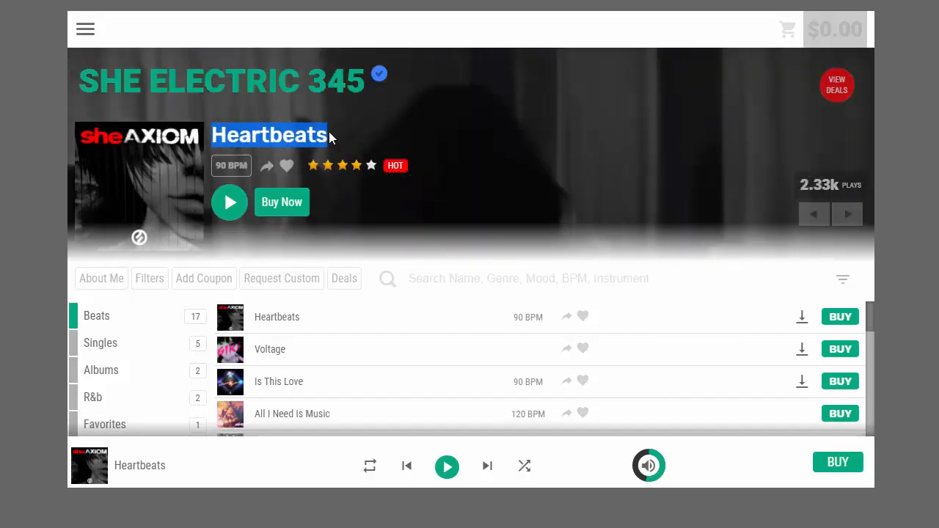
left_click(329, 135)
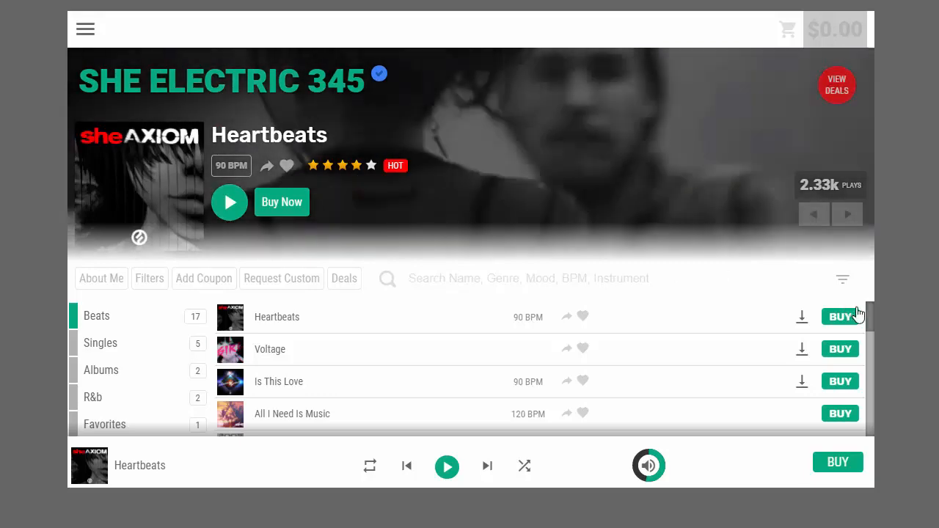
mouse_move(869, 315)
left_mouse_down()
mouse_move(874, 335)
mouse_move(876, 317)
left_mouse_up()
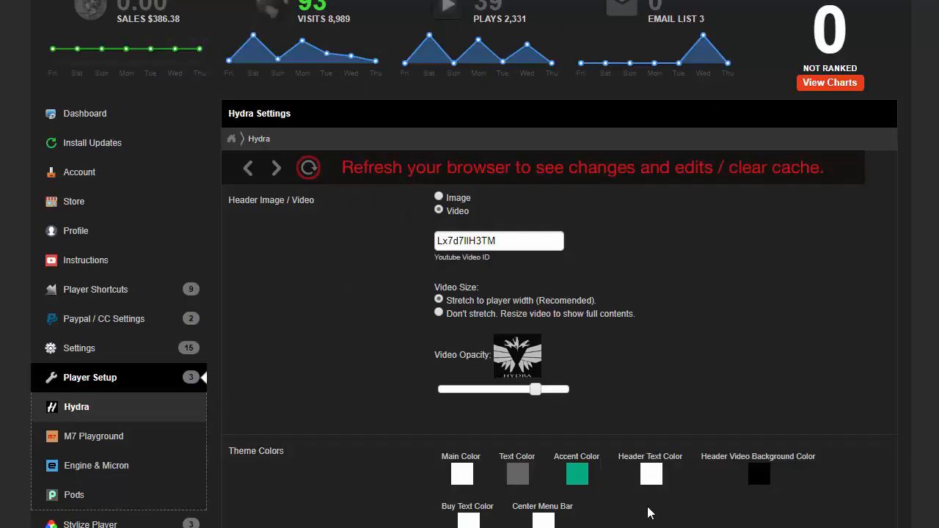
Step: Examine how the header video and its background color look in the player while moving through the beat list
scroll(507, 387, "down", 2)
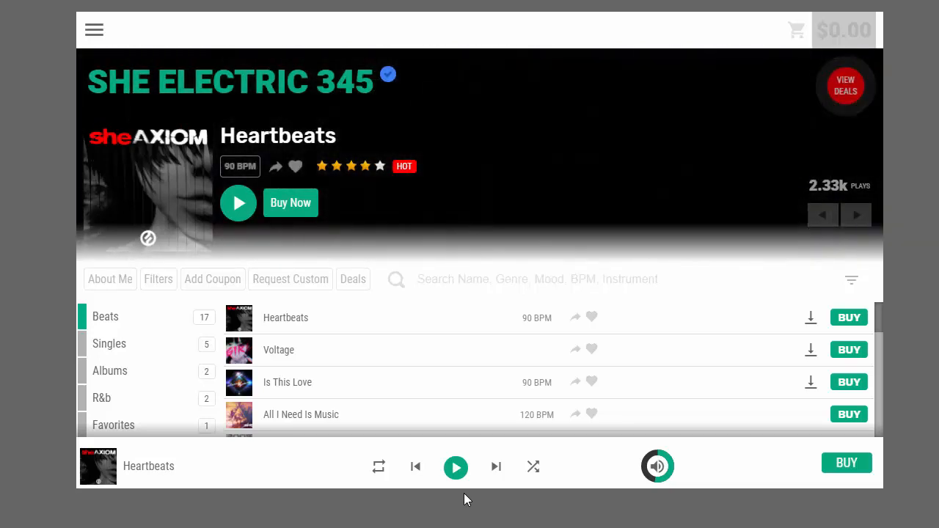
scroll(516, 337, "down", 5)
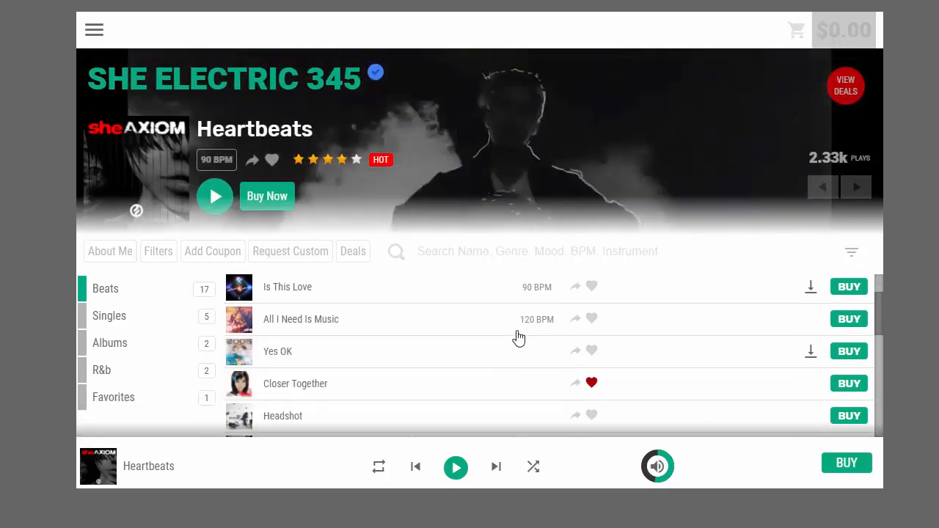
scroll(496, 344, "up", 2)
scroll(494, 345, "up", 3)
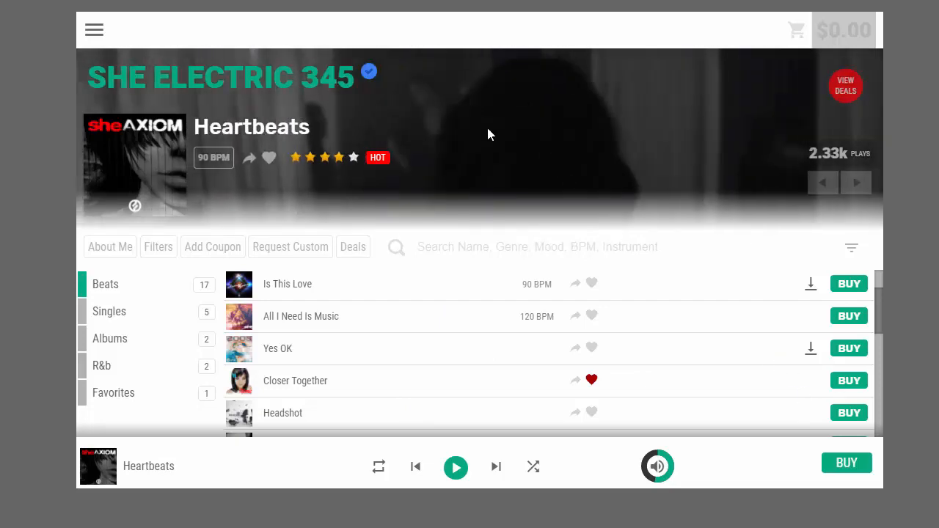
scroll(565, 279, "up", 3)
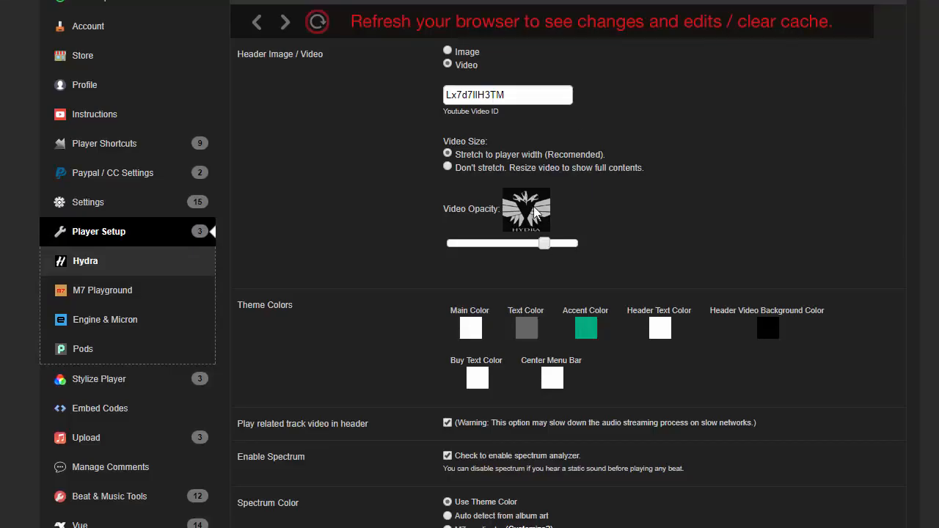
Step: Change the header video background color to white, update the settings and reload the player
scroll(614, 134, "down", 2)
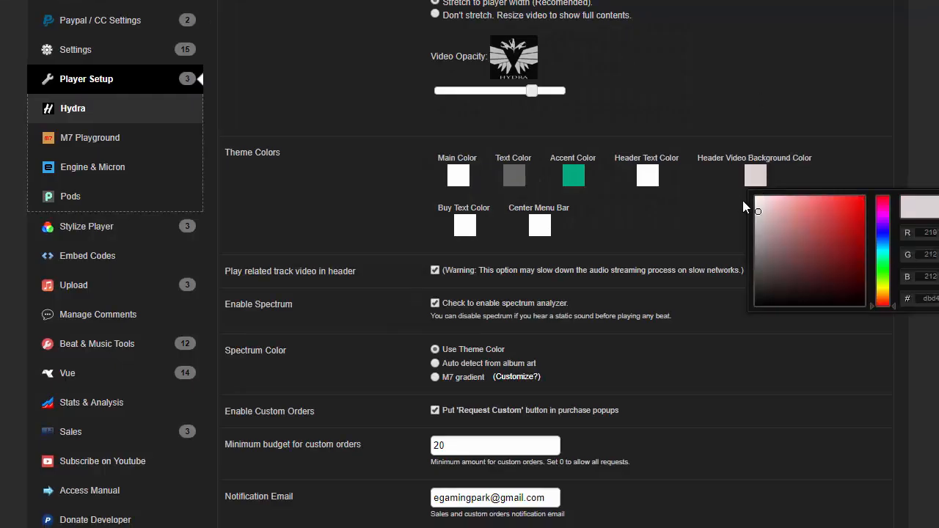
left_click(690, 190)
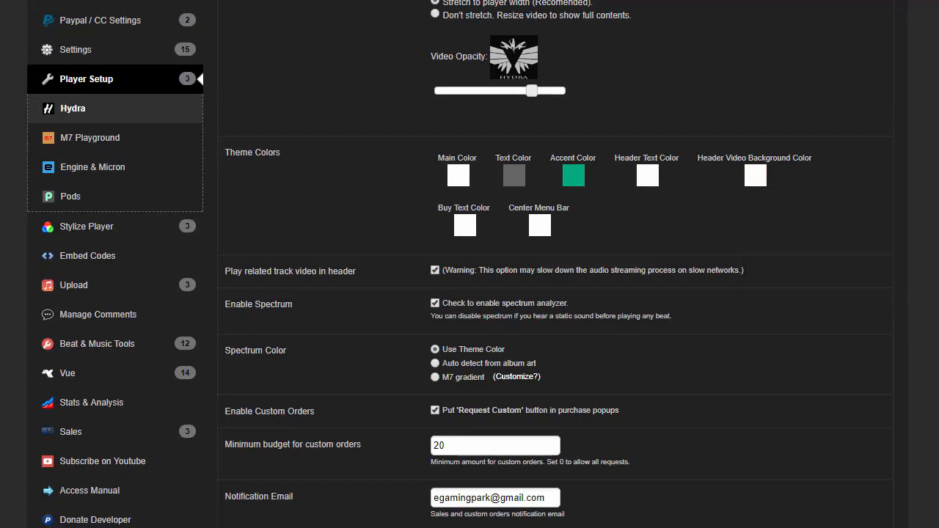
scroll(555, 293, "up", 4)
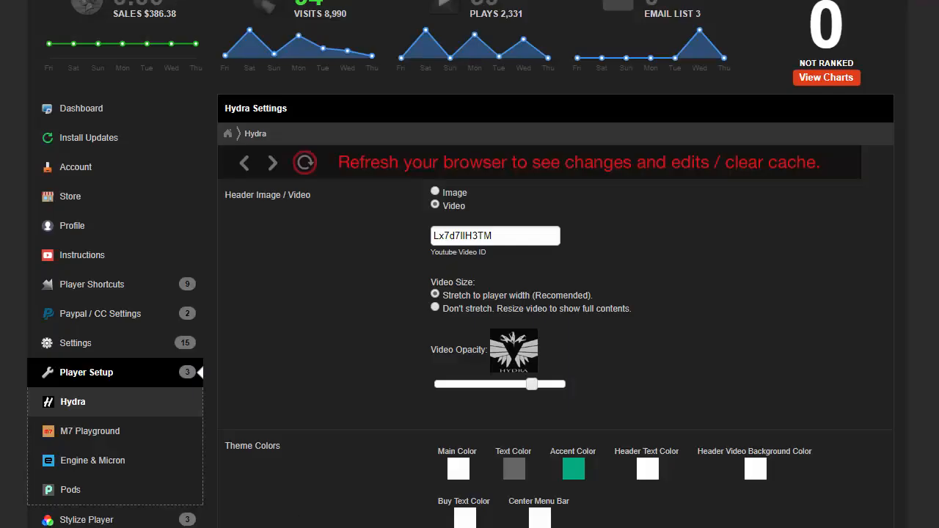
scroll(363, 195, "down", 4)
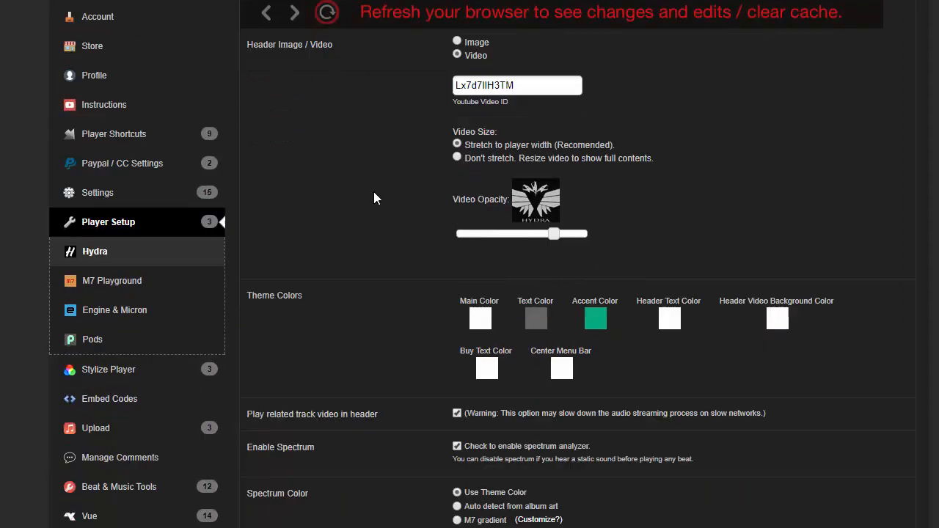
scroll(368, 217, "up", 4)
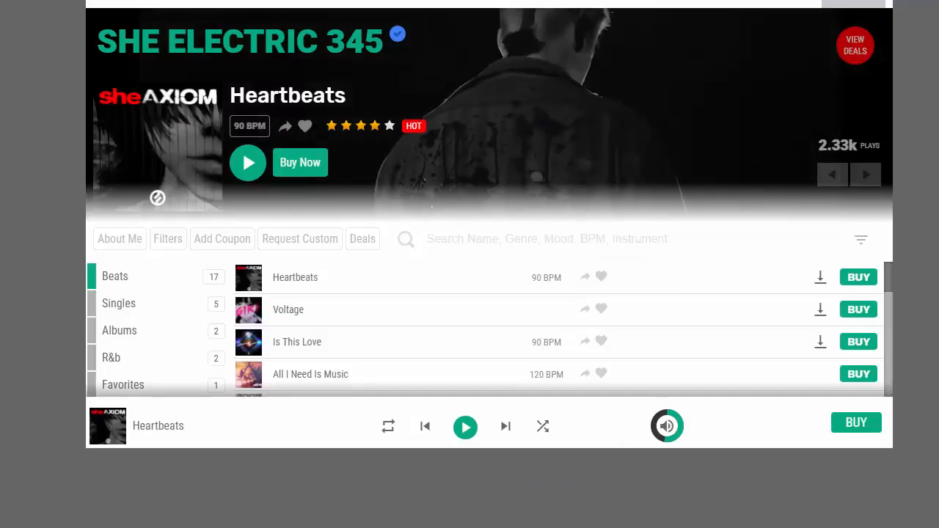
key("F5")
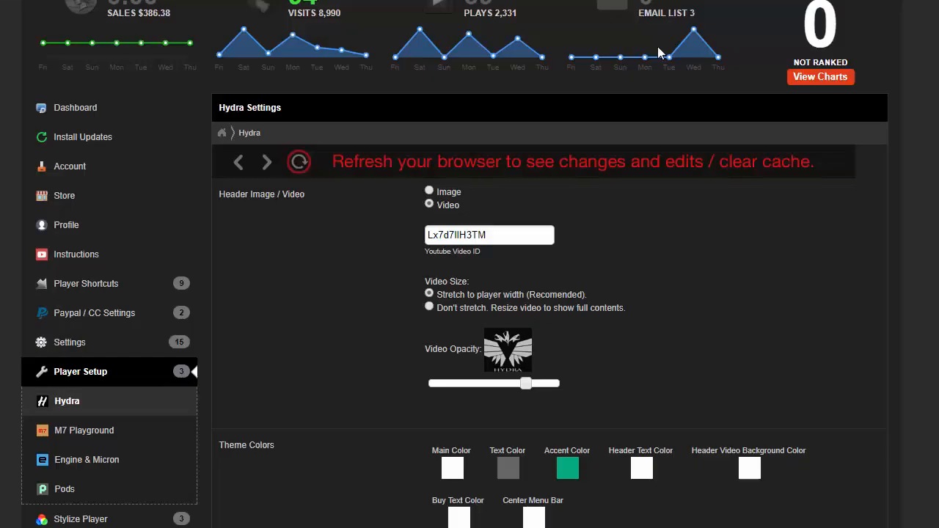
Step: Lower the header video opacity to near its minimum and update the settings
scroll(600, 333, "down", 2)
scroll(576, 299, "up", 2)
scroll(516, 271, "down", 3)
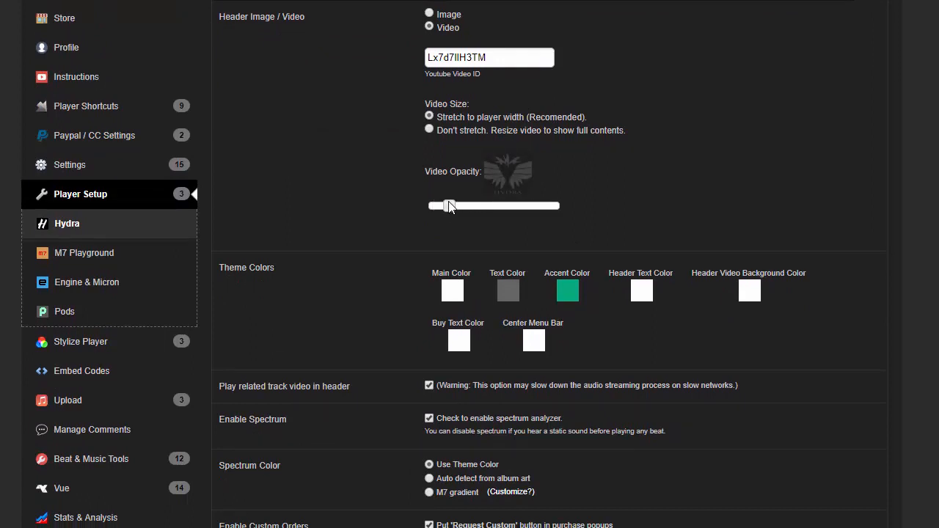
scroll(323, 213, "down", 2)
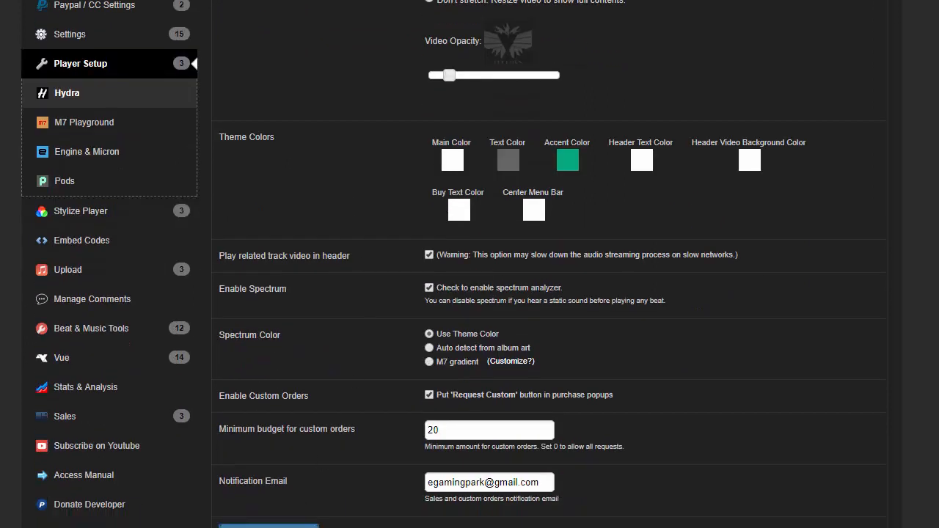
scroll(550, 293, "up", 5)
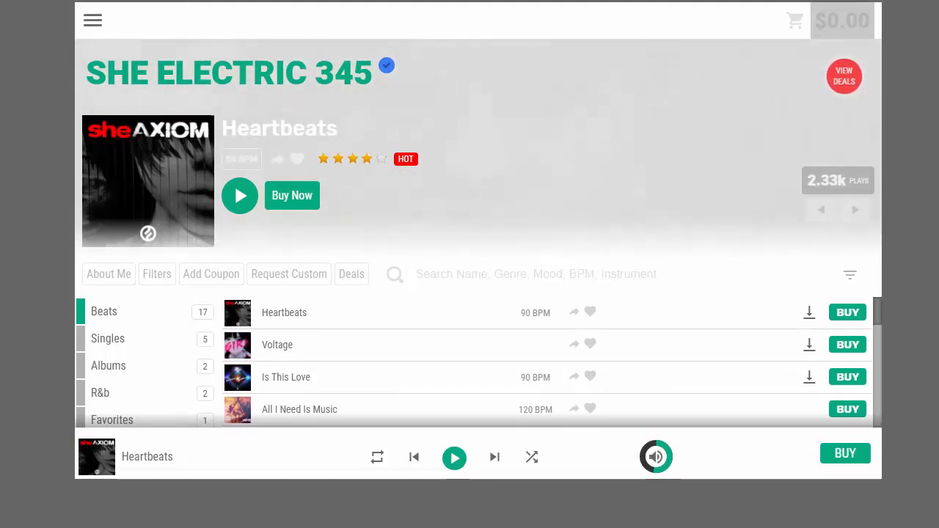
Step: Examine the lightened header video in the player and highlight the track title to check its readability
scroll(0, 189, "down", 1)
scroll(1, 189, "up", 1)
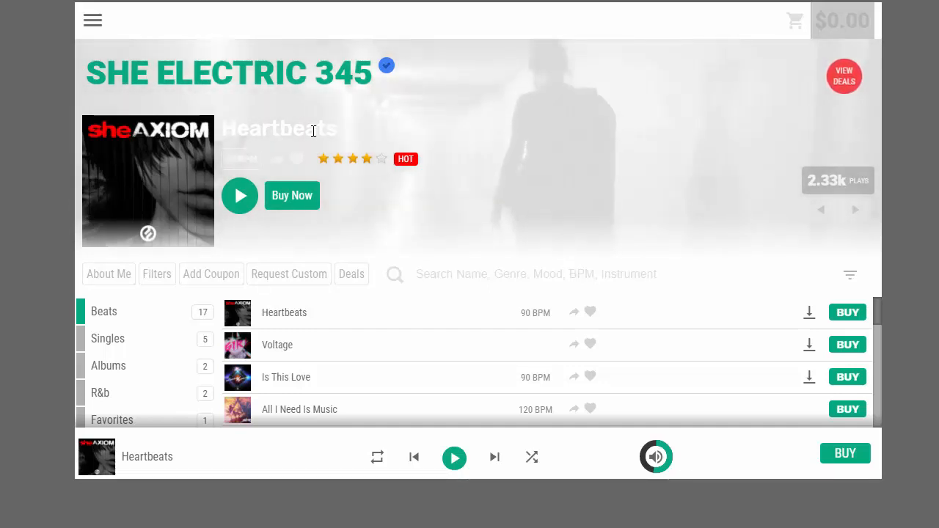
left_click_drag(336, 130, 222, 130)
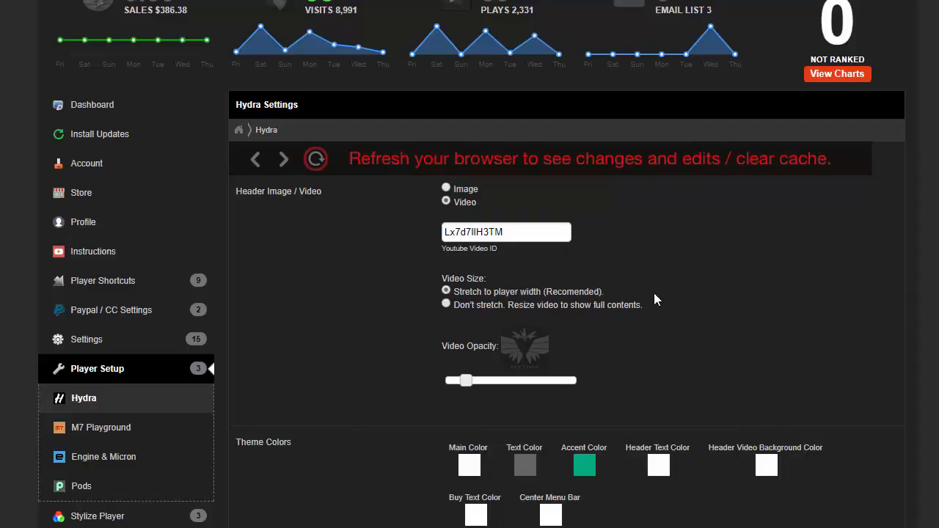
Step: Set the Header Text Color to dark gray in the Hydra theme colors, update the settings and reload the player
scroll(611, 312, "down", 3)
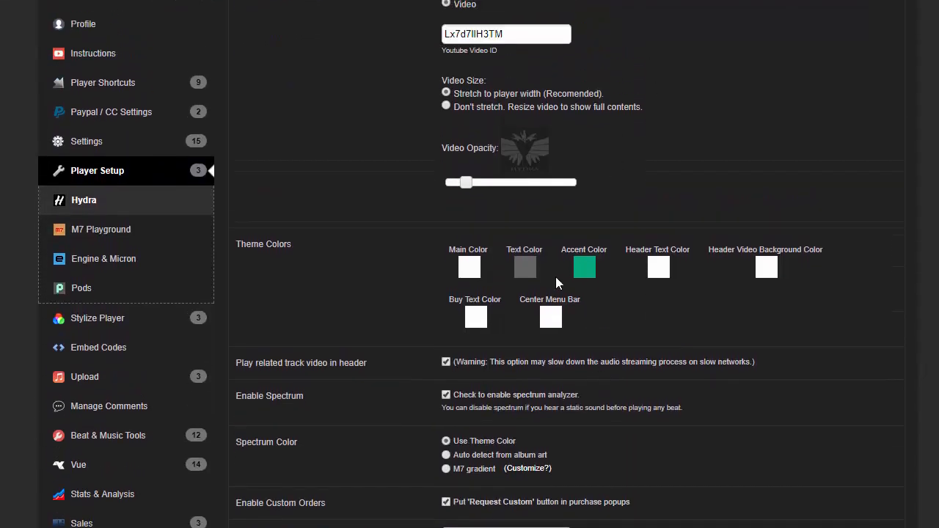
scroll(601, 249, "down", 1)
left_click(659, 193)
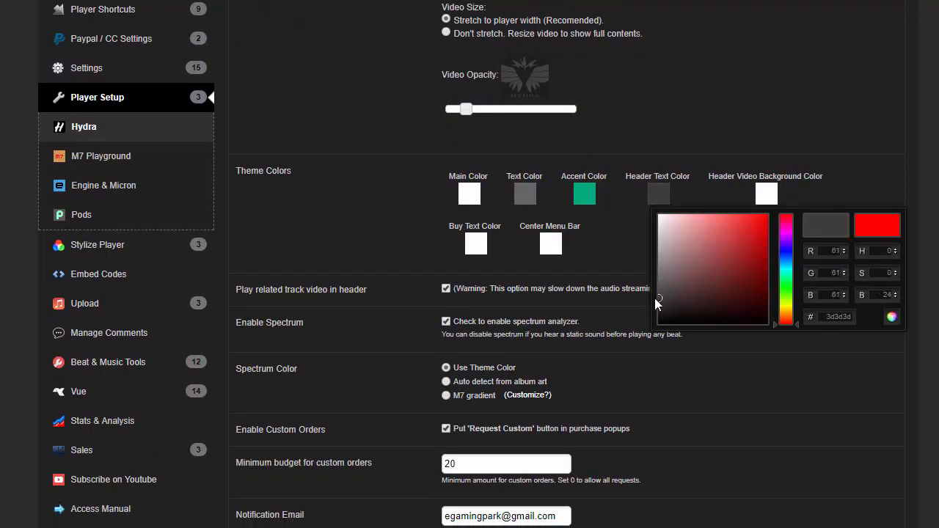
left_click(690, 133)
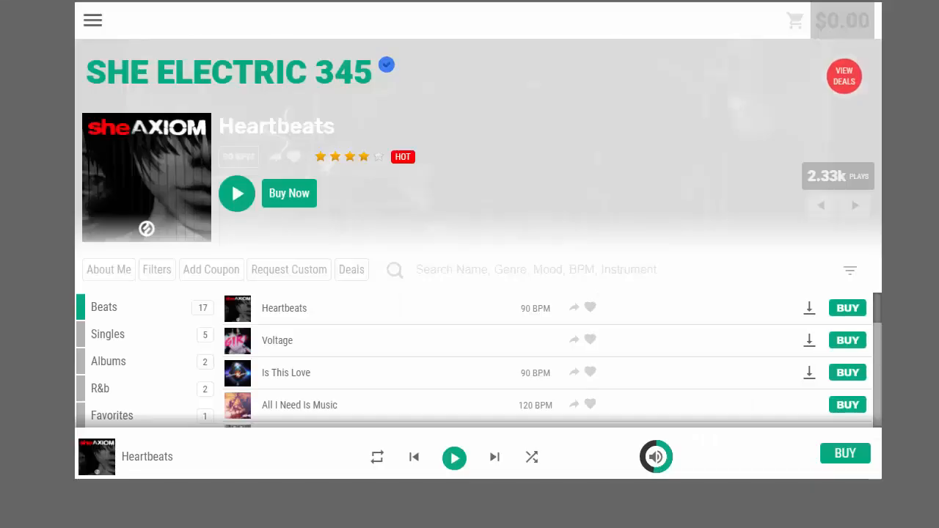
key("F5")
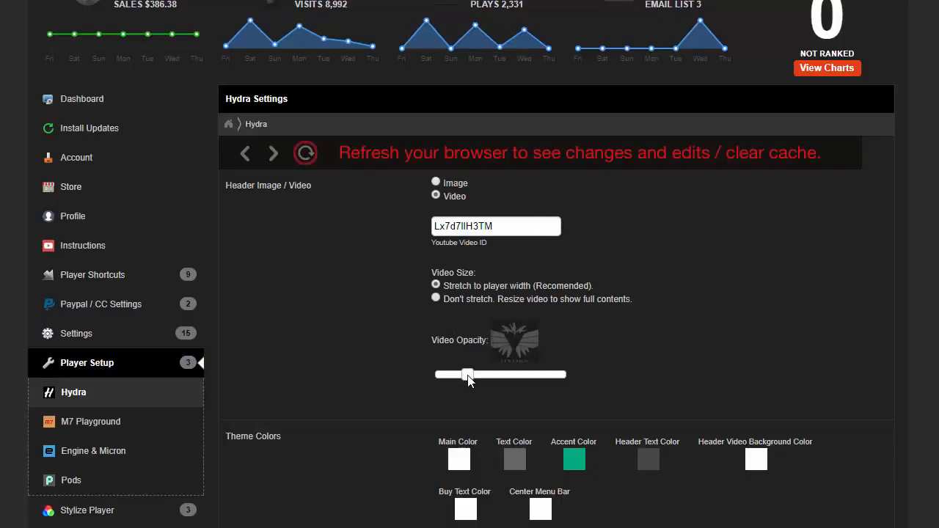
Step: Raise the header video opacity slightly and update all Hydra settings
scroll(344, 356, "down", 4)
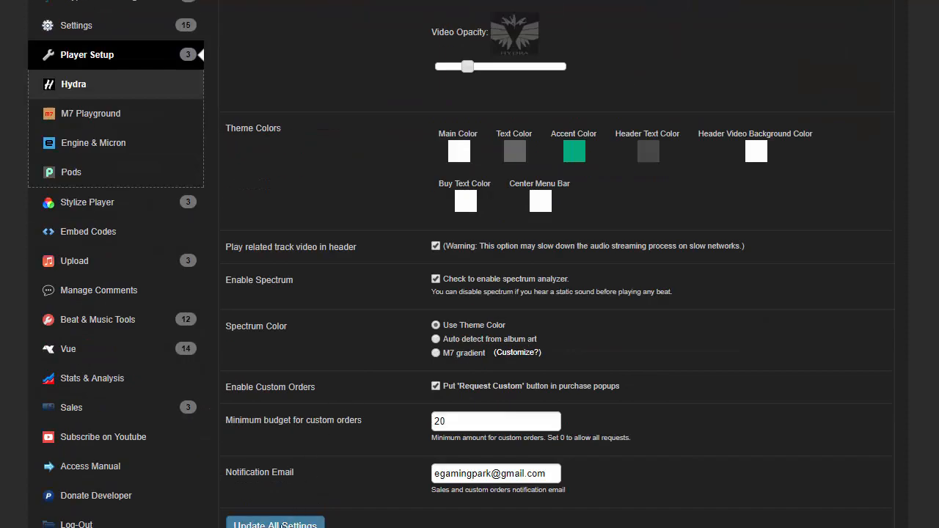
scroll(259, 204, "up", 4)
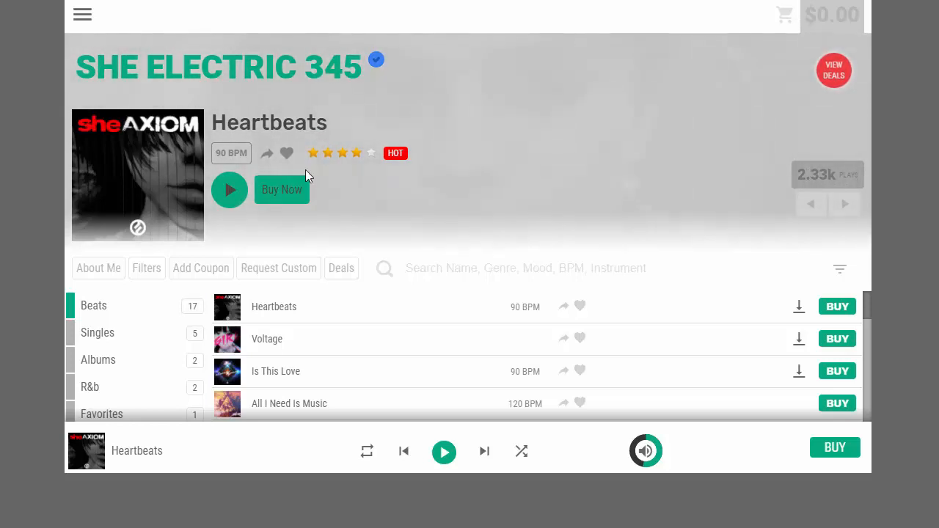
Step: Examine the readability of the header text over the video in the player while moving through the beat list
scroll(549, 269, "down", 6)
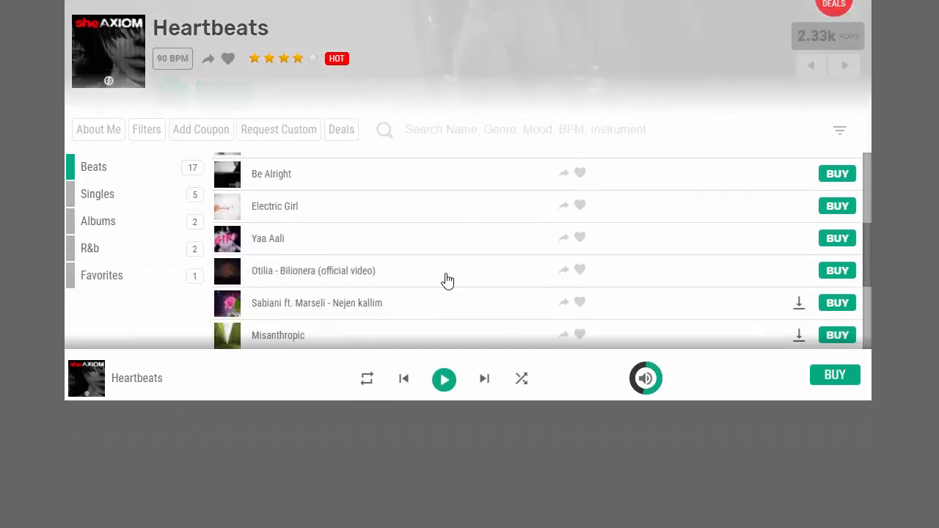
scroll(447, 281, "down", 2)
scroll(444, 279, "up", 6)
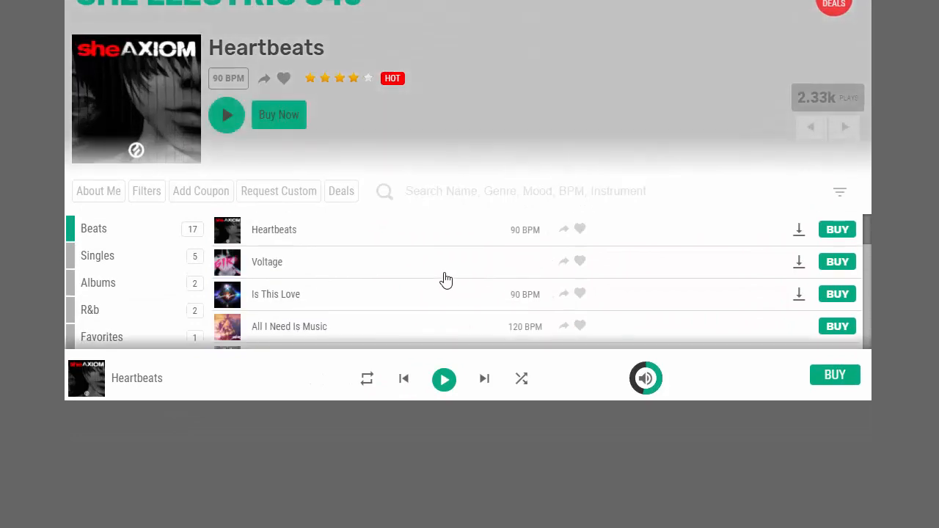
scroll(444, 277, "down", 2)
scroll(443, 277, "down", 3)
scroll(440, 274, "up", 5)
scroll(441, 274, "down", 4)
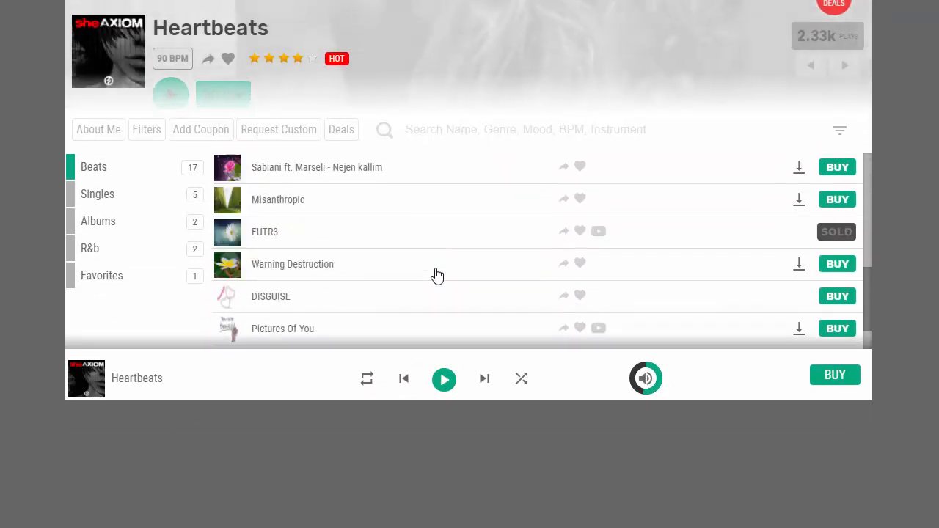
scroll(438, 275, "up", 4)
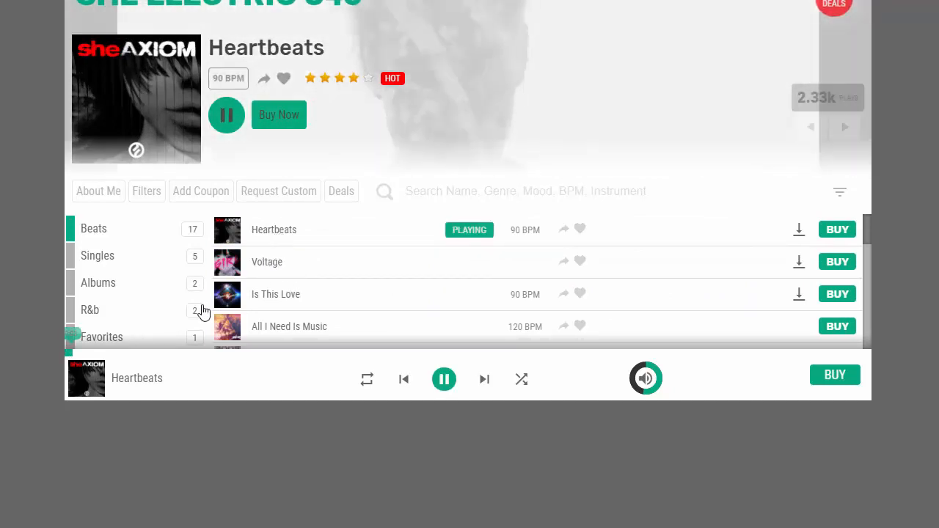
Step: Skip ahead twice in the Heartbeats track to check the spectrum analyzer in the header, and pause playback
left_click(146, 356)
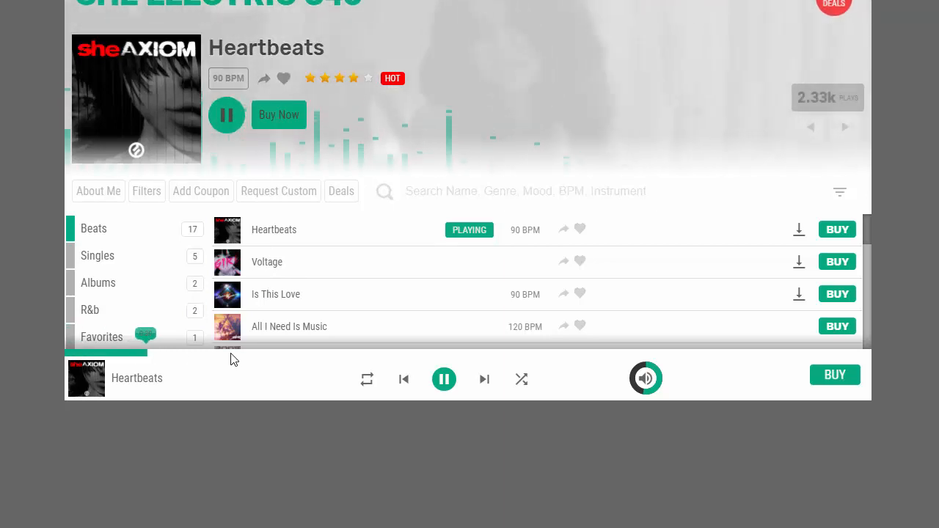
left_click(264, 354)
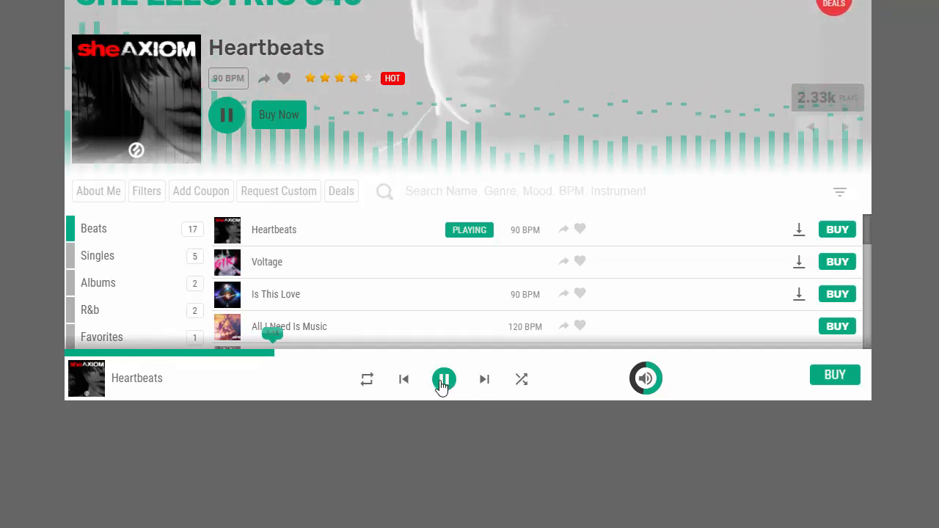
left_click(442, 382)
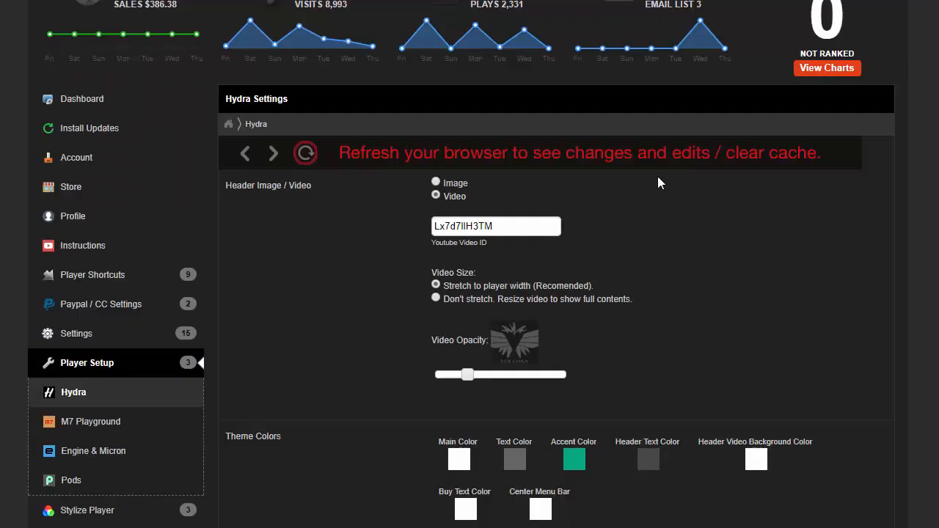
Step: Set the Spectrum Color to Auto detect from album art, update the settings and reload the player
scroll(656, 189, "down", 5)
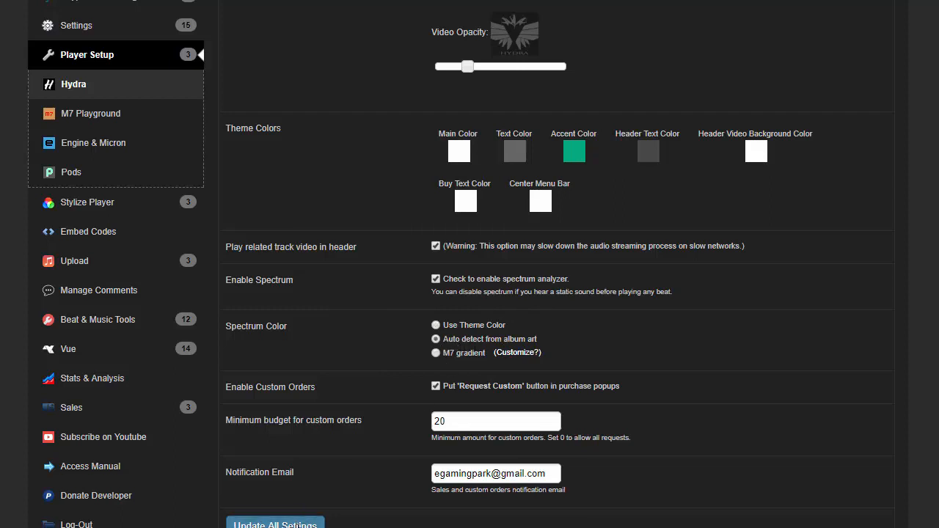
scroll(302, 523, "up", 4)
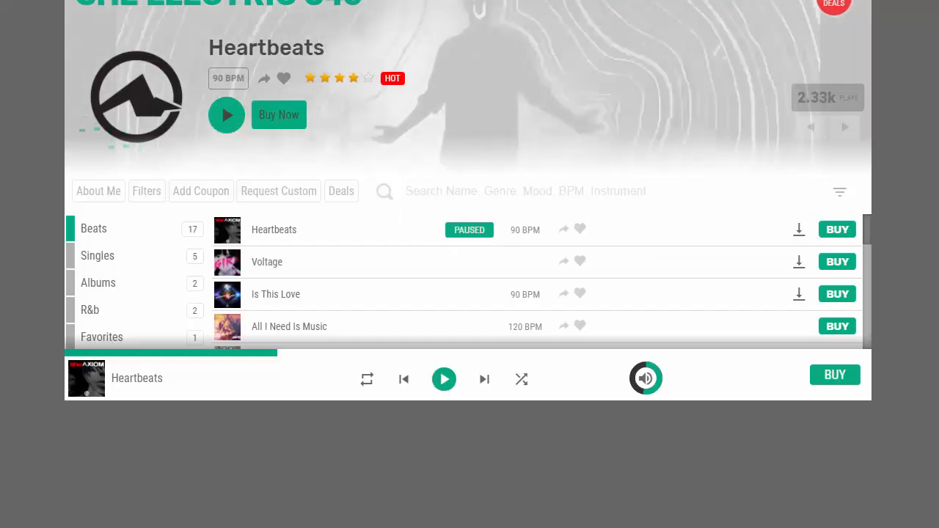
key("F5")
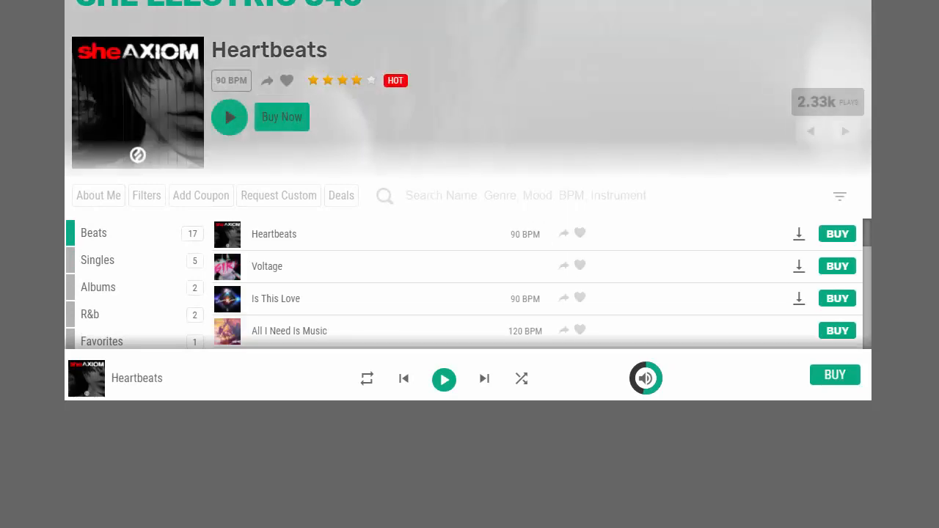
Step: Play Heartbeats, Voltage, Is This Love and All I Need Is Music to compare their spectrum colors, lower the volume and pause playback
left_click(285, 237)
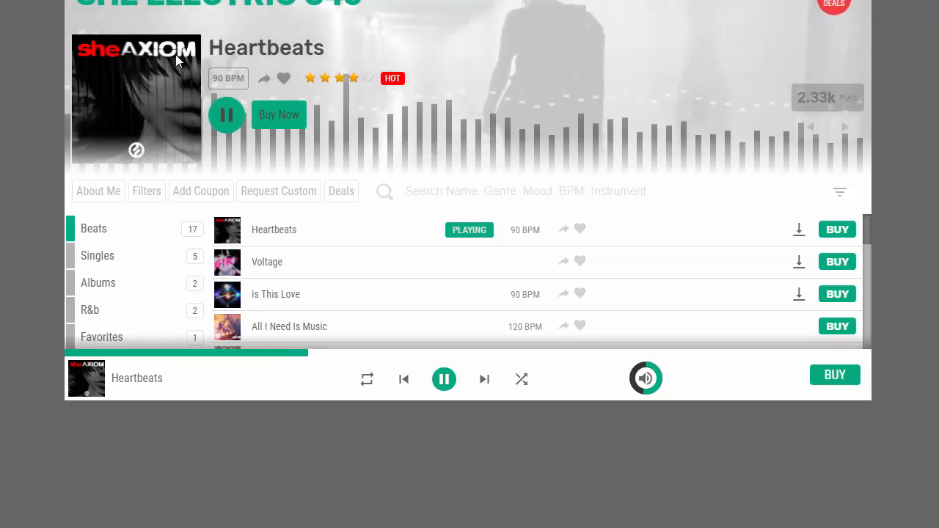
left_click(273, 263)
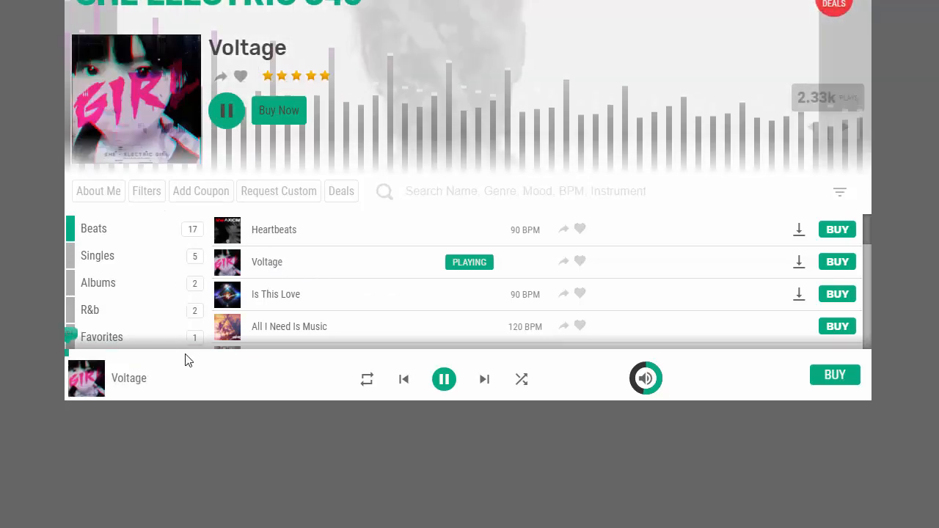
left_click(271, 297)
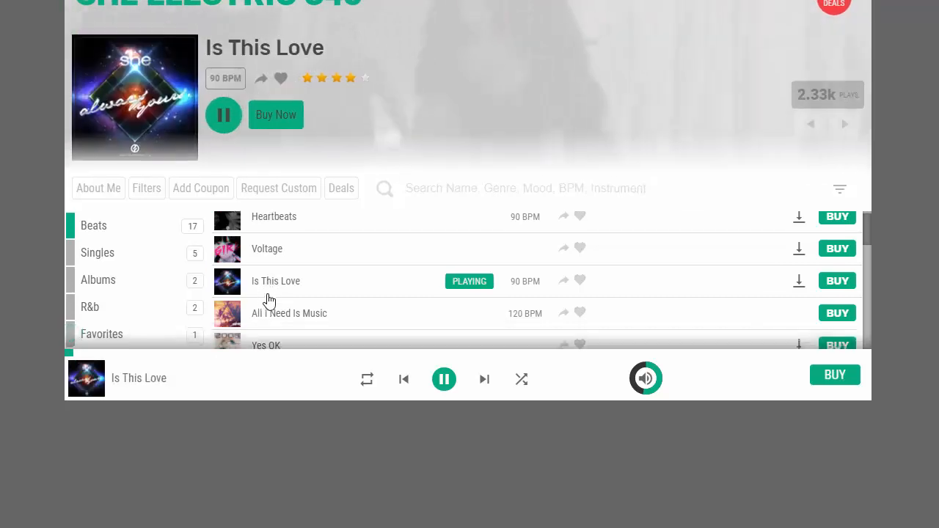
scroll(268, 299, "down", 1)
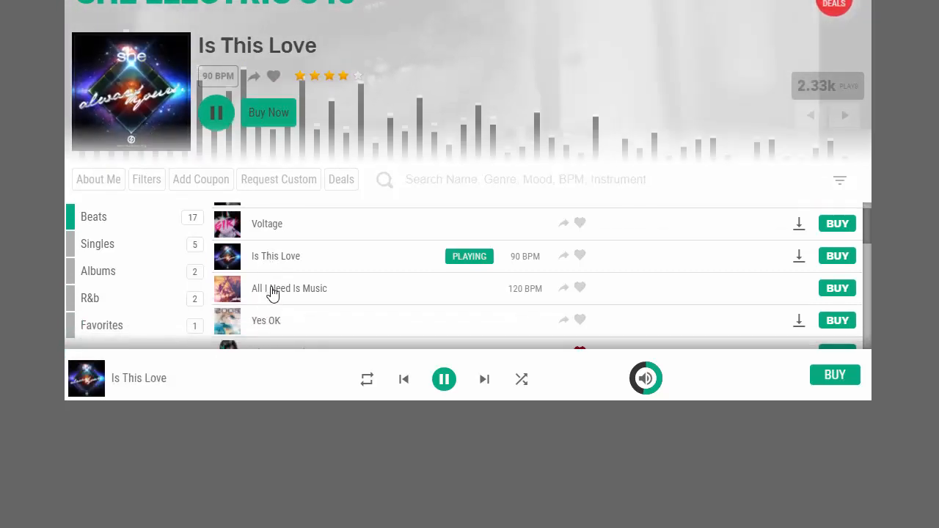
left_click(271, 293)
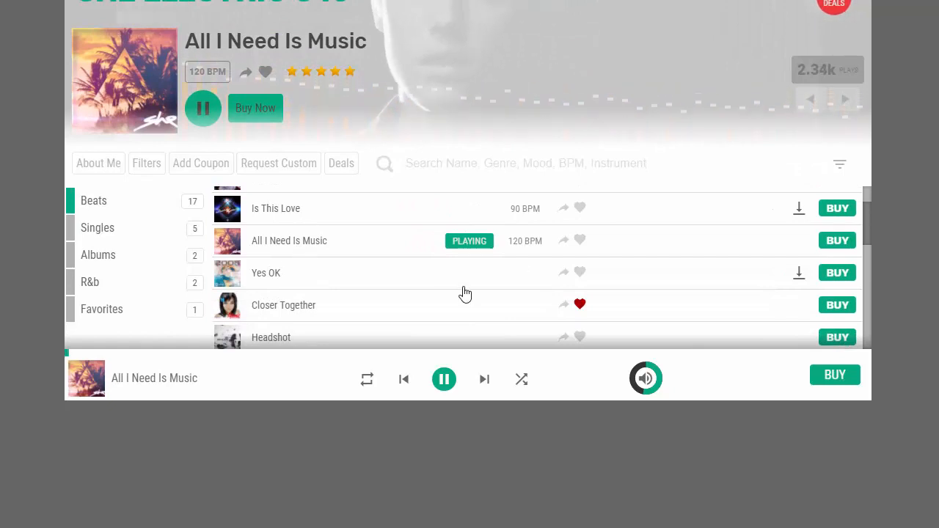
scroll(329, 278, "up", 2)
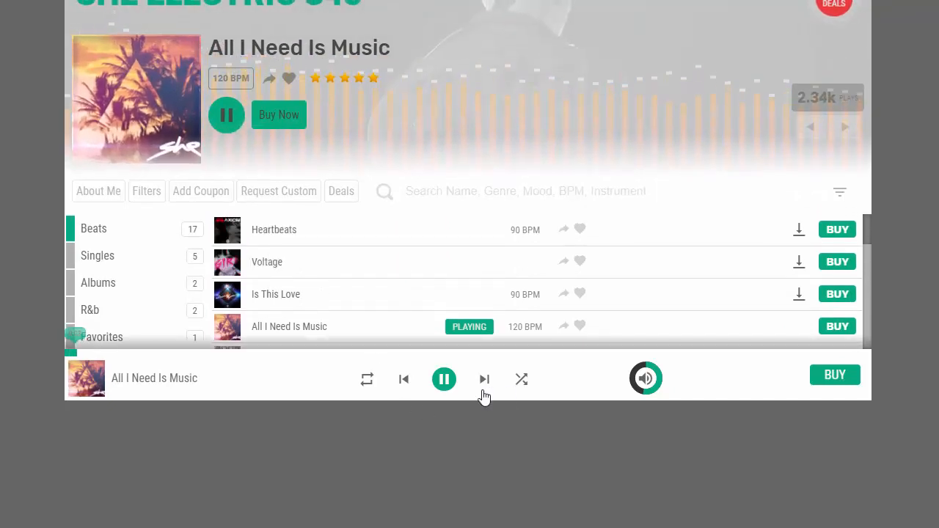
left_click(658, 375)
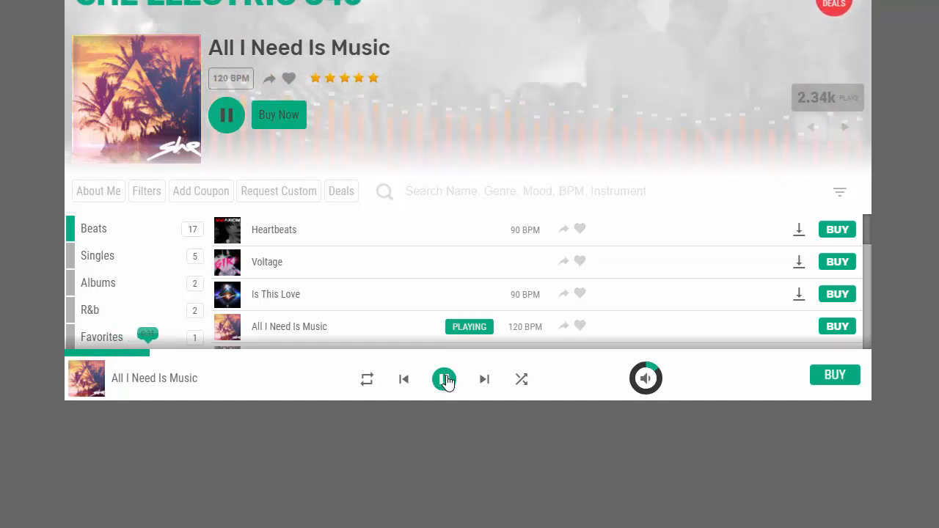
left_click(445, 380)
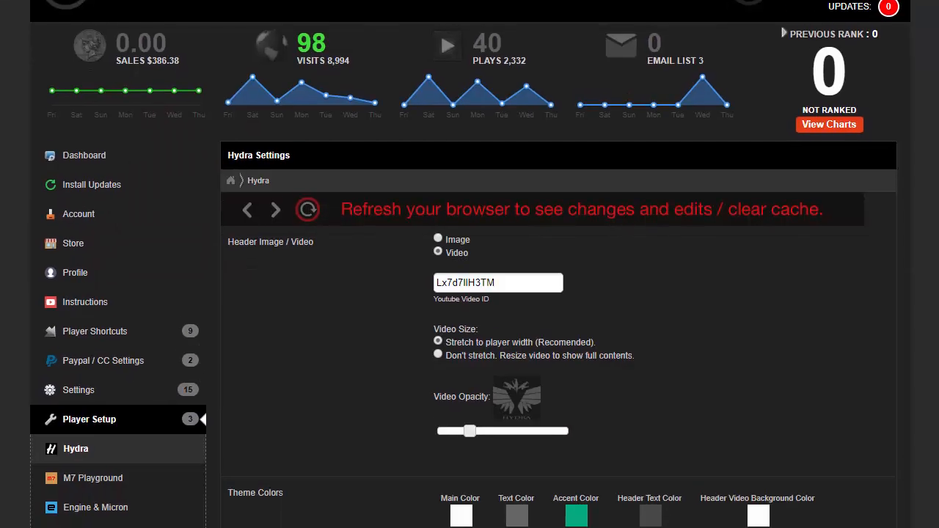
Step: Set the Spectrum Color to M7 gradient, update the Hydra settings and reload the player
scroll(628, 358, "down", 5)
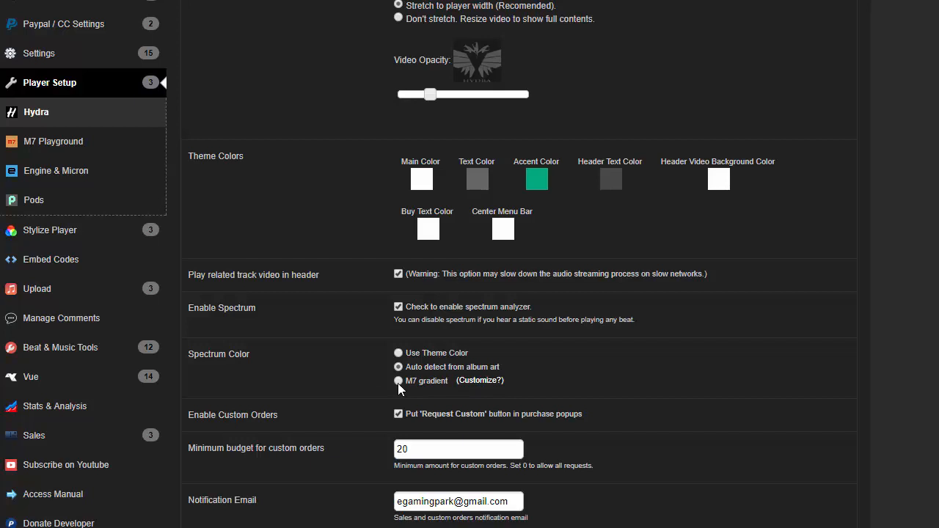
scroll(585, 324, "up", 2)
scroll(584, 323, "down", 2)
scroll(519, 293, "up", 5)
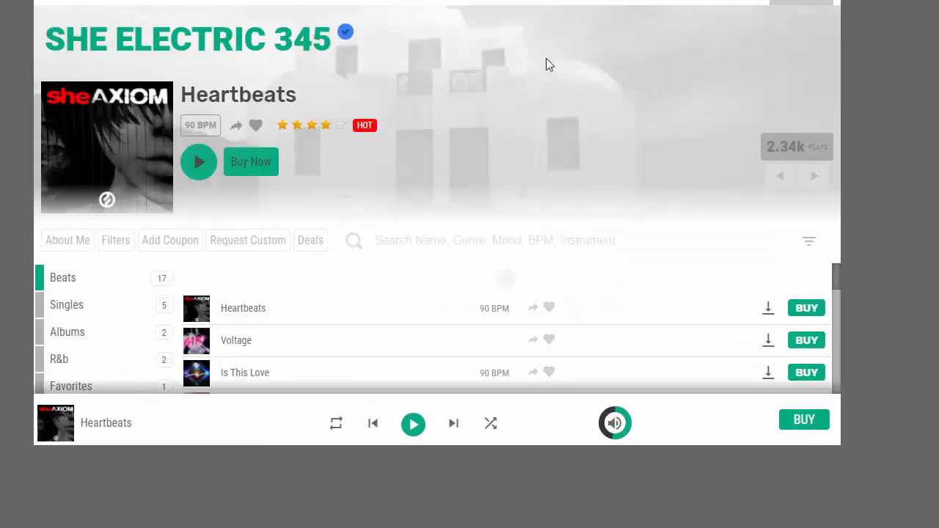
Step: Play Heartbeats from further into the track to check the gradient spectrum, and pause playback
left_click(246, 287)
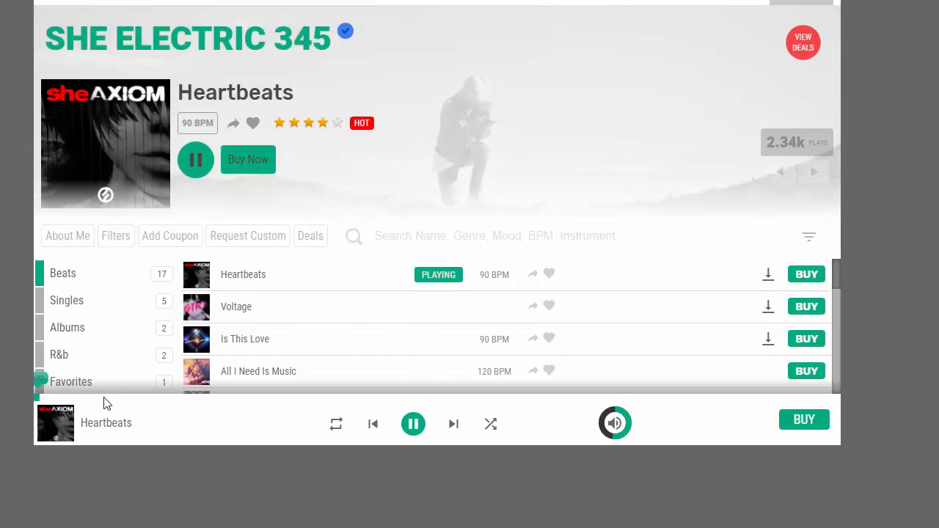
left_click(187, 398)
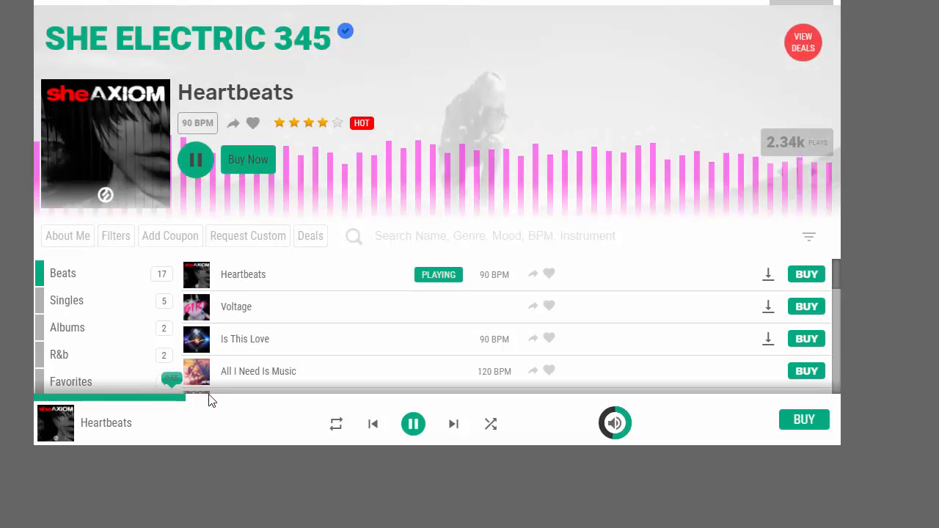
left_click(413, 423)
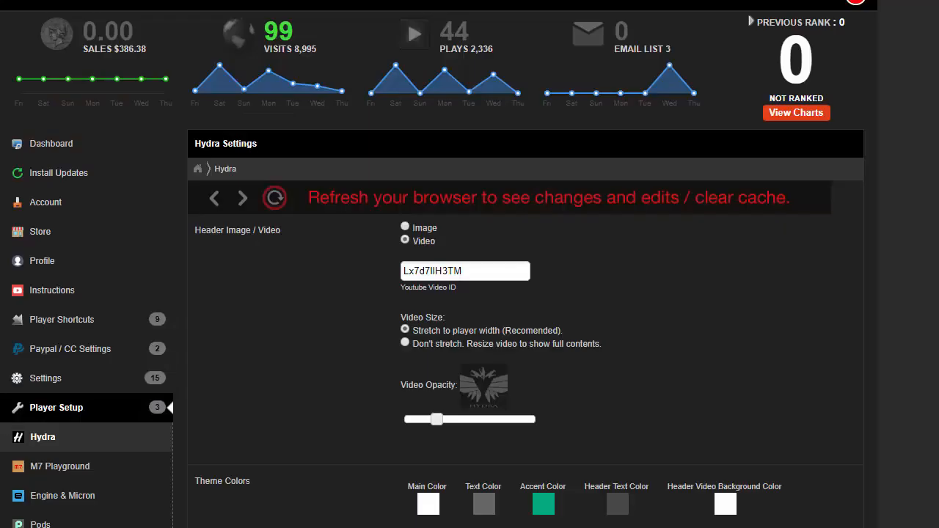
Step: Open the M7 Playground settings and set the Spectrum Gradient Bottom color to orange (ff6f00) in the theme color customizer
scroll(624, 347, "down", 5)
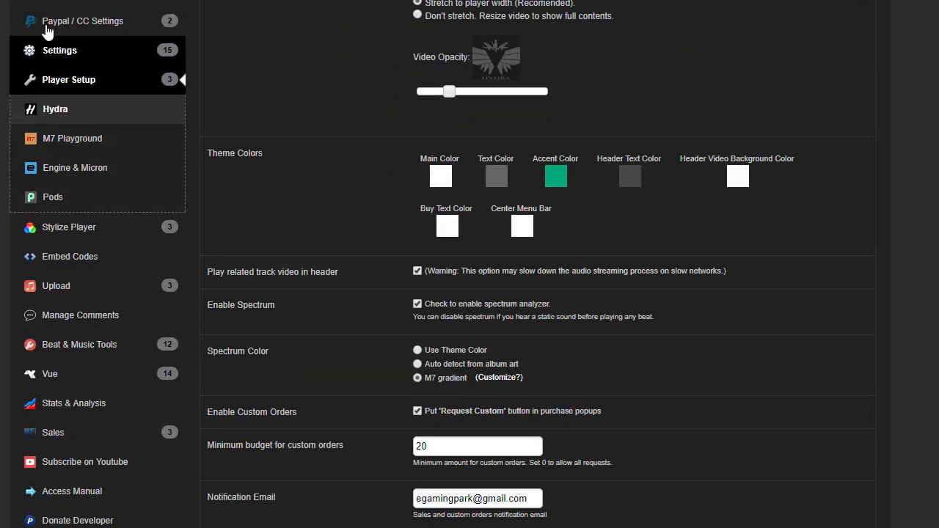
left_click(46, 146)
scroll(839, 321, "down", 9)
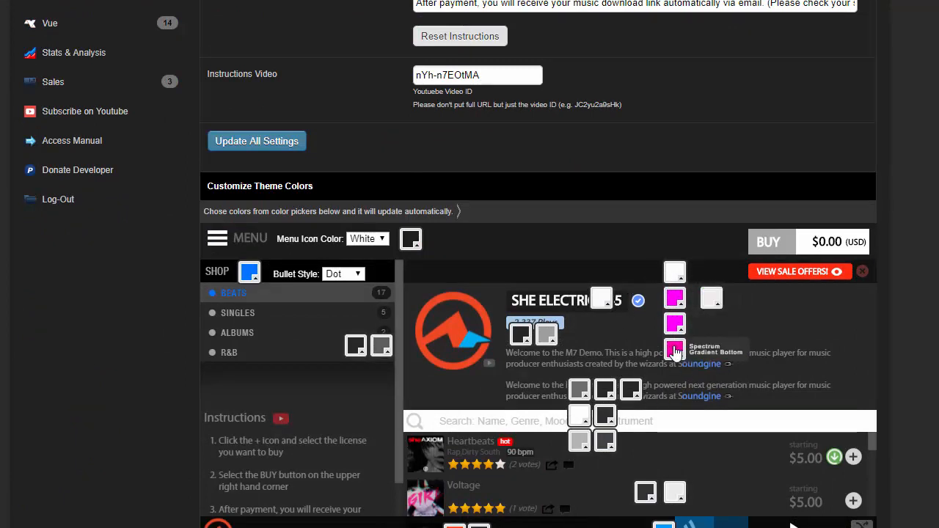
left_click(674, 350)
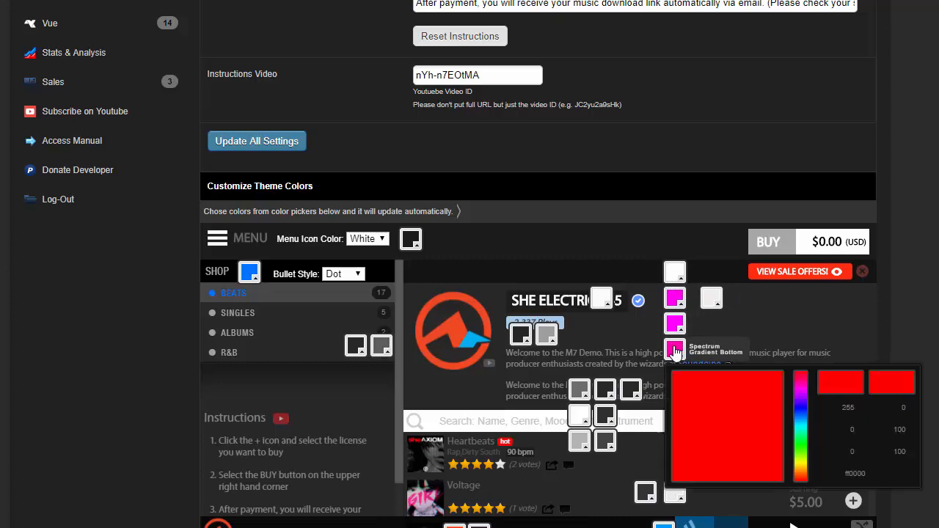
left_click_drag(803, 424, 798, 473)
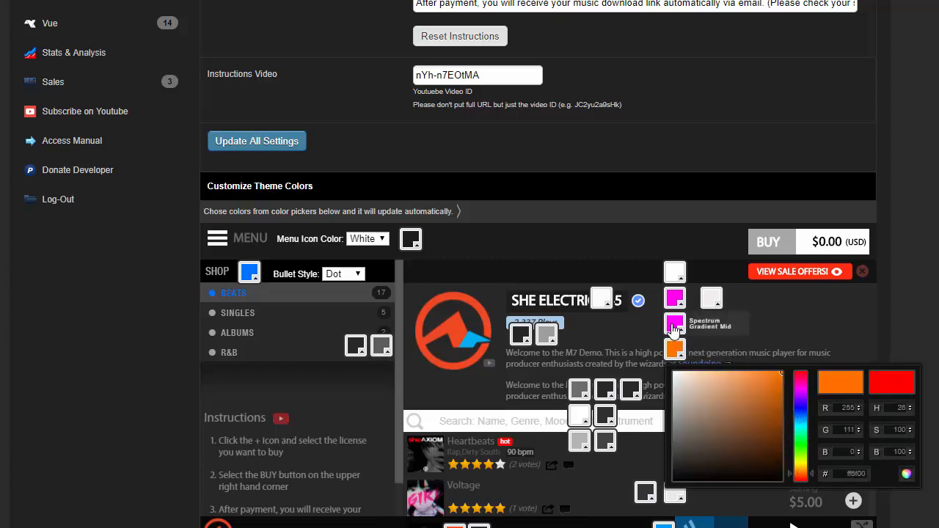
Step: Set the Spectrum Gradient Mid color to dark red
left_click(673, 324)
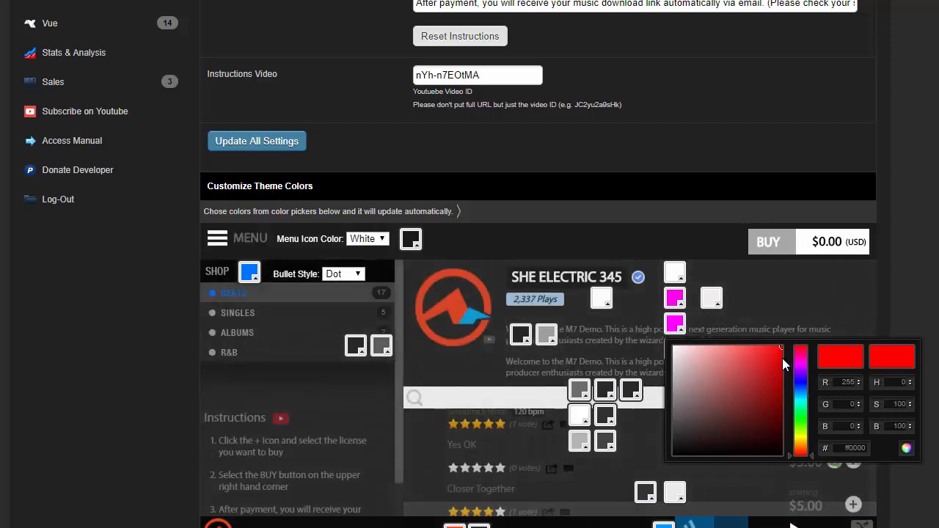
left_click_drag(776, 366, 776, 379)
left_click(775, 318)
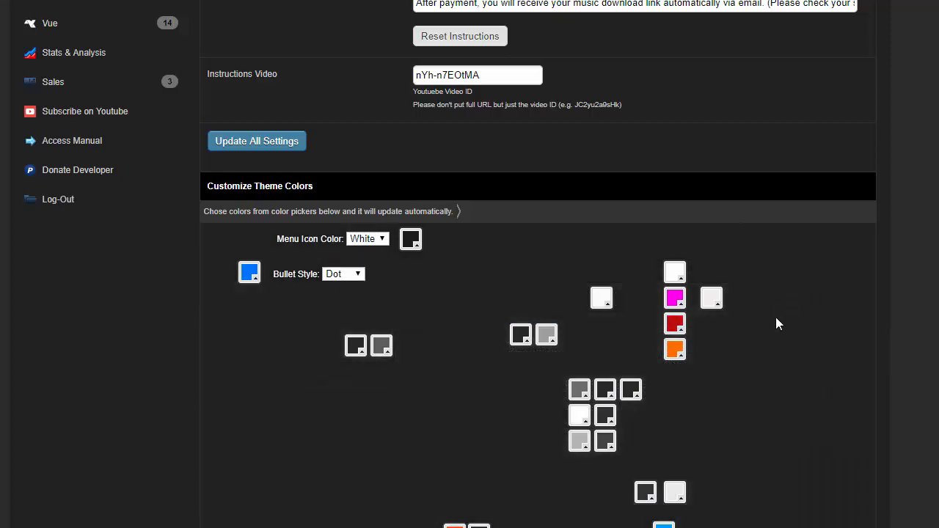
Step: Set the Spectrum Gradient Top color to yellow and the spectrum color directly above it to black
left_click(674, 299)
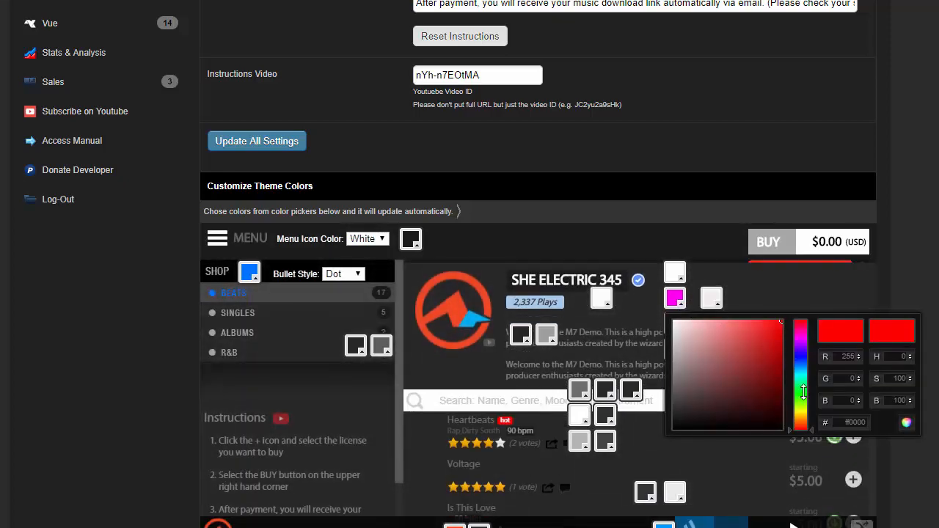
left_click_drag(803, 408, 804, 394)
left_click(812, 303)
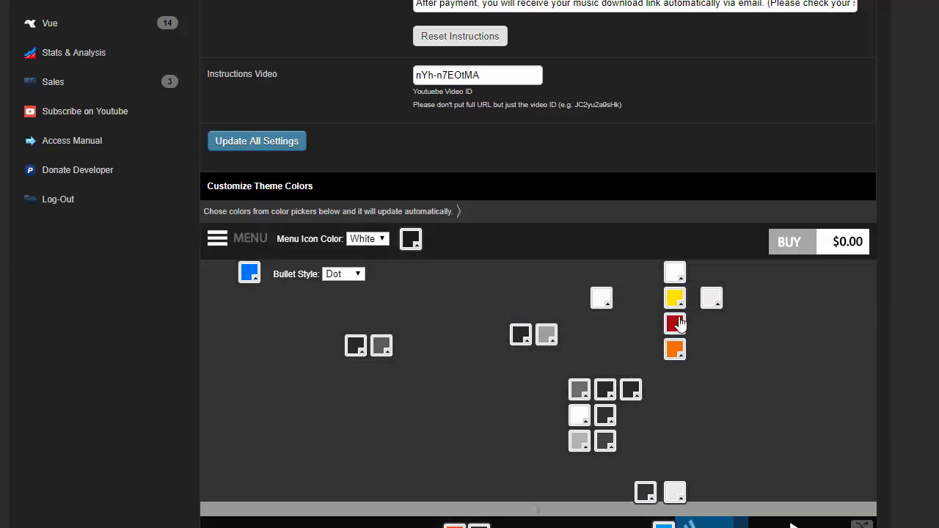
left_click(675, 273)
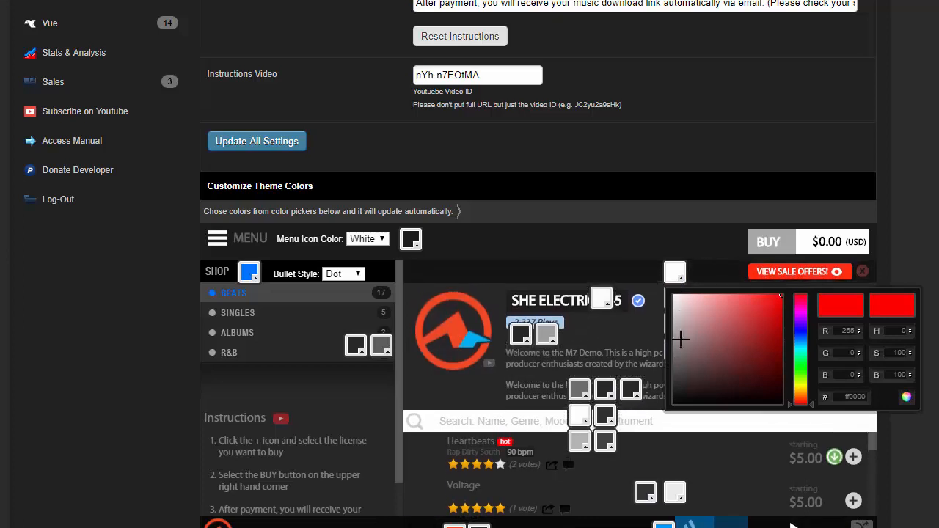
left_click(651, 253)
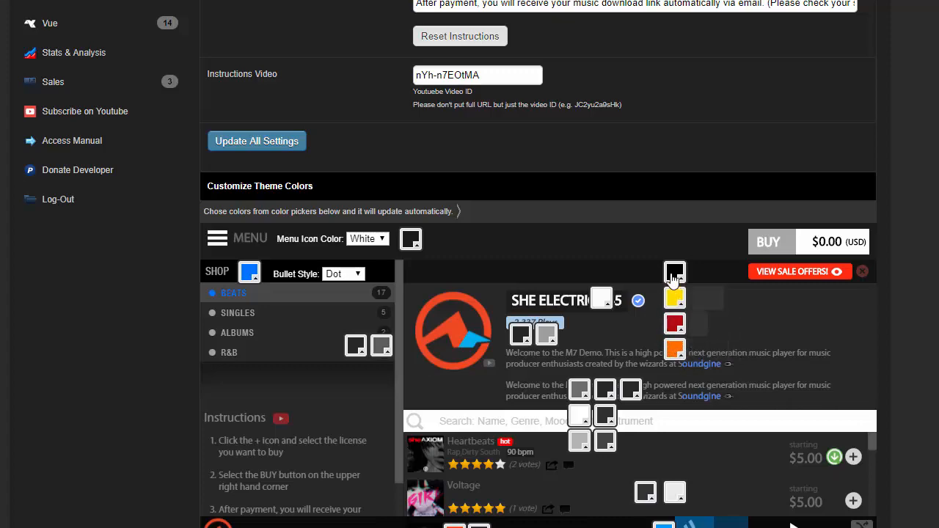
Step: Update all M7 Playground settings and return to the Hydra settings
scroll(121, 275, "up", 4)
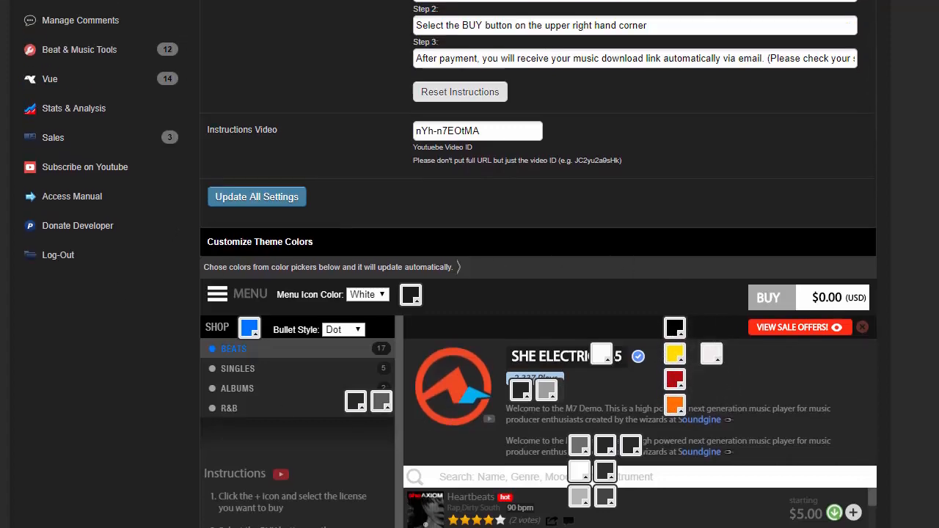
scroll(880, 304, "down", 4)
scroll(469, 264, "down", 2)
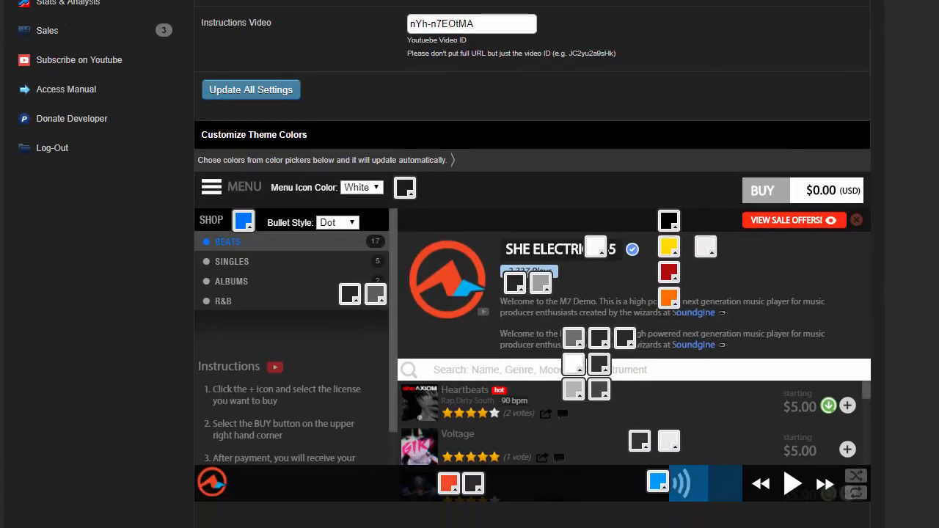
scroll(855, 288, "up", 10)
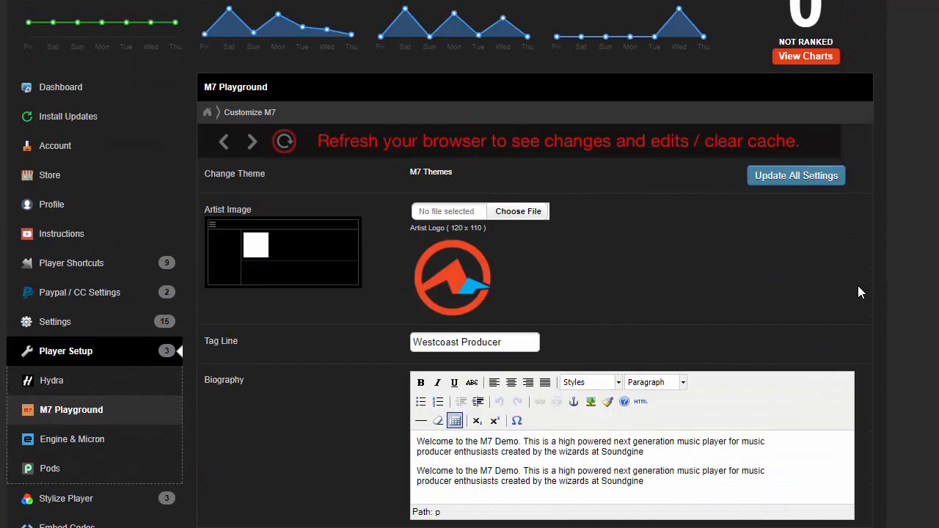
left_click(805, 179)
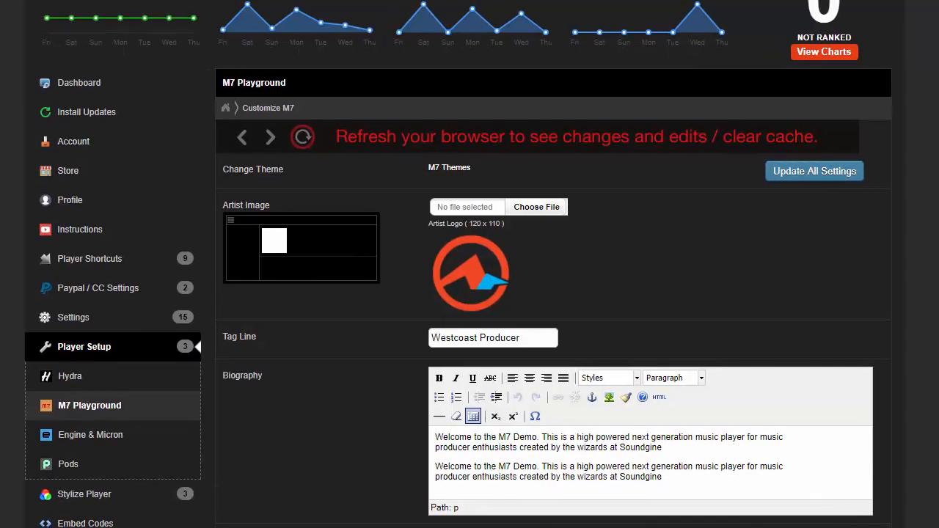
left_click(71, 380)
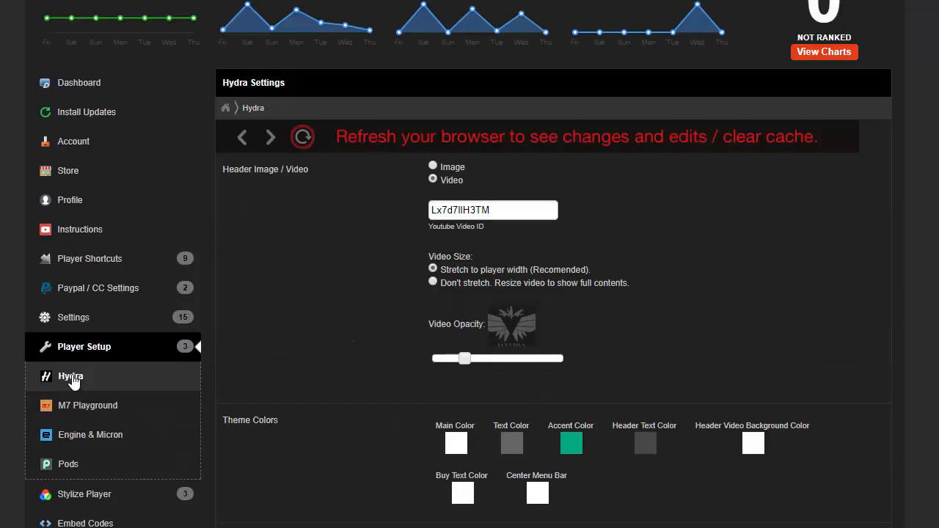
scroll(711, 238, "down", 4)
scroll(662, 327, "up", 4)
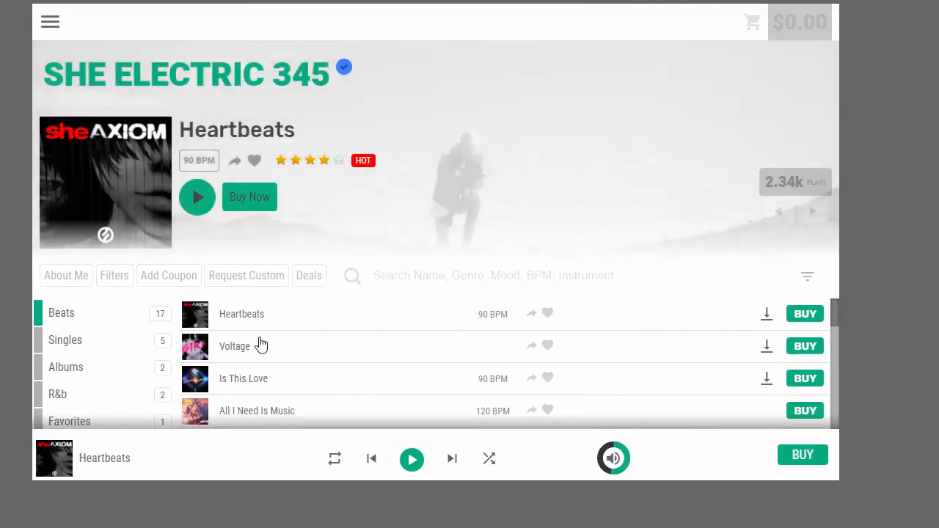
Step: Play Heartbeats from further into the track to check the customized spectrum gradient, and pause playback
left_click(248, 321)
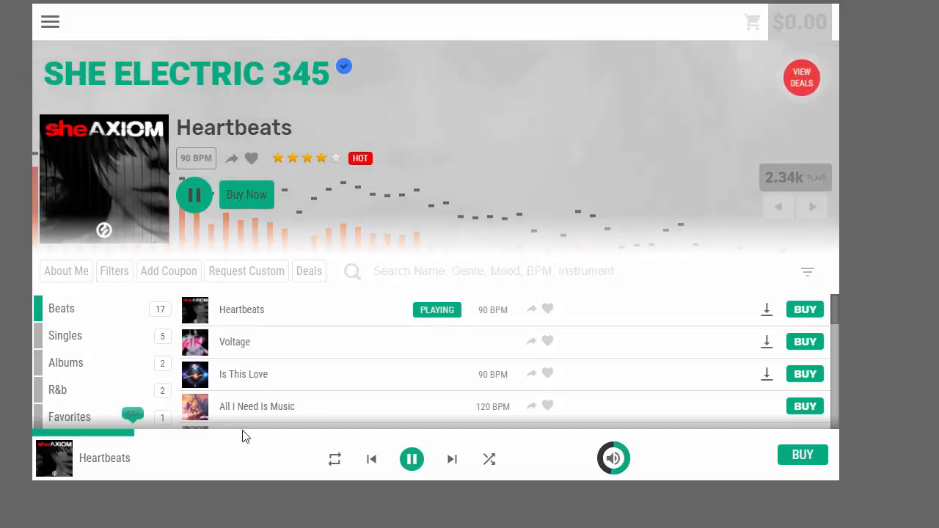
left_click(242, 433)
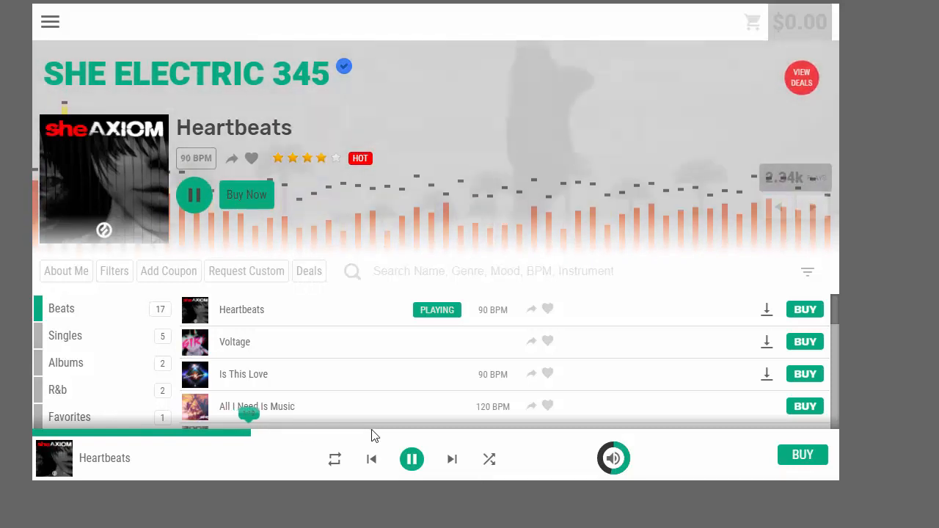
left_click(412, 462)
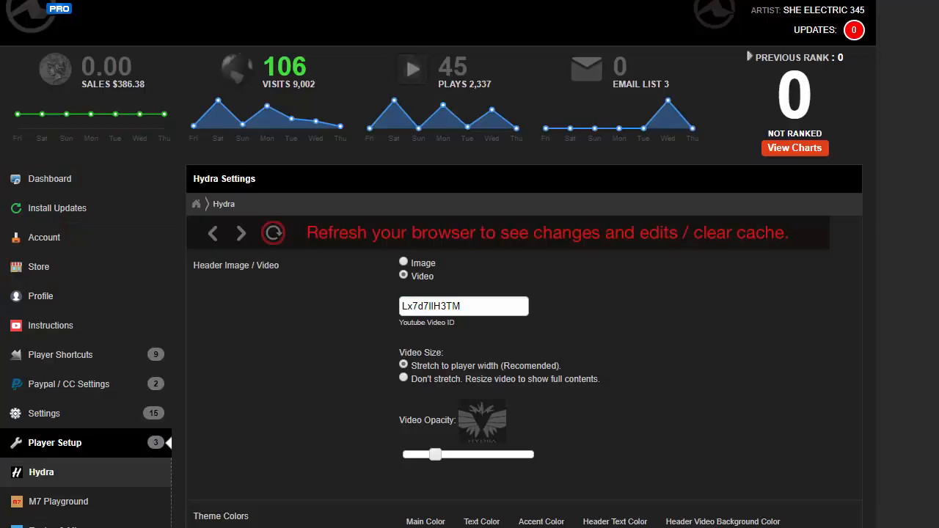
Step: Disable the spectrum analyzer in the Hydra settings, update all settings and reload the player
scroll(872, 301, "down", 5)
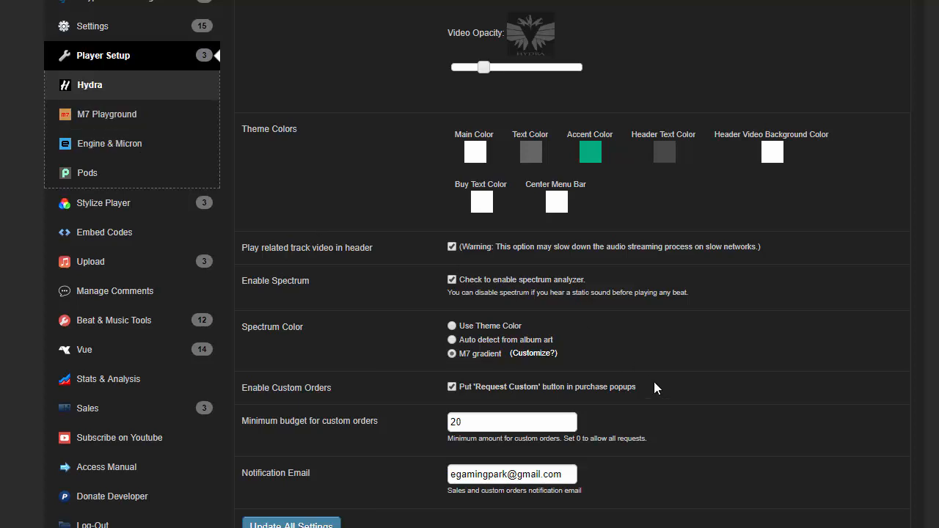
scroll(620, 348, "up", 1)
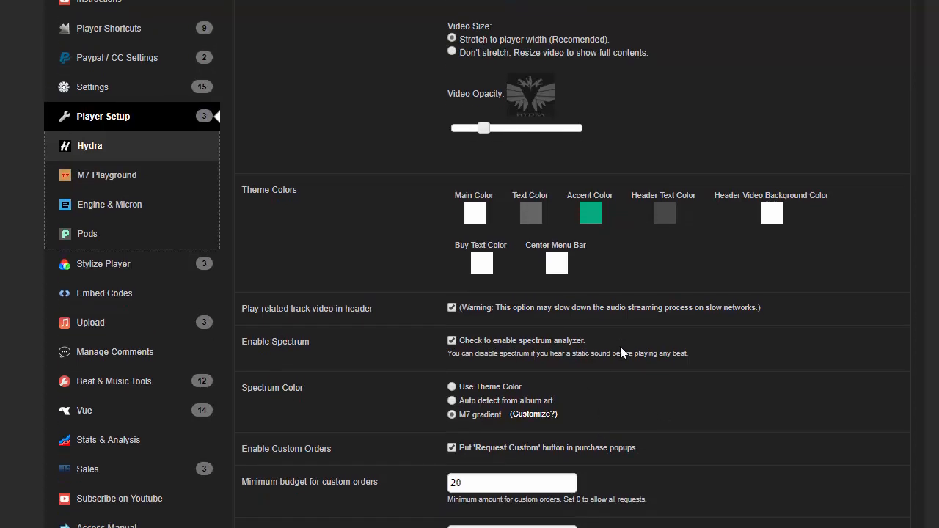
scroll(620, 353, "down", 1)
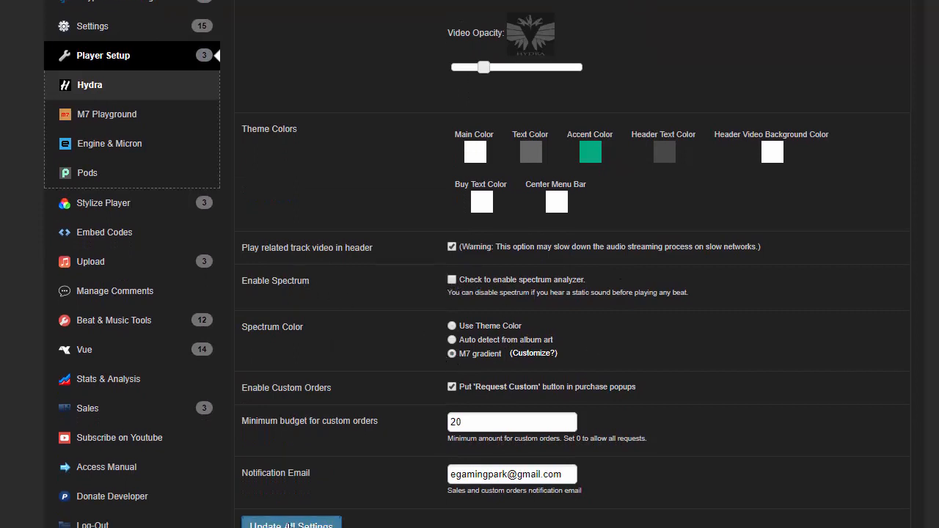
scroll(286, 525, "up", 5)
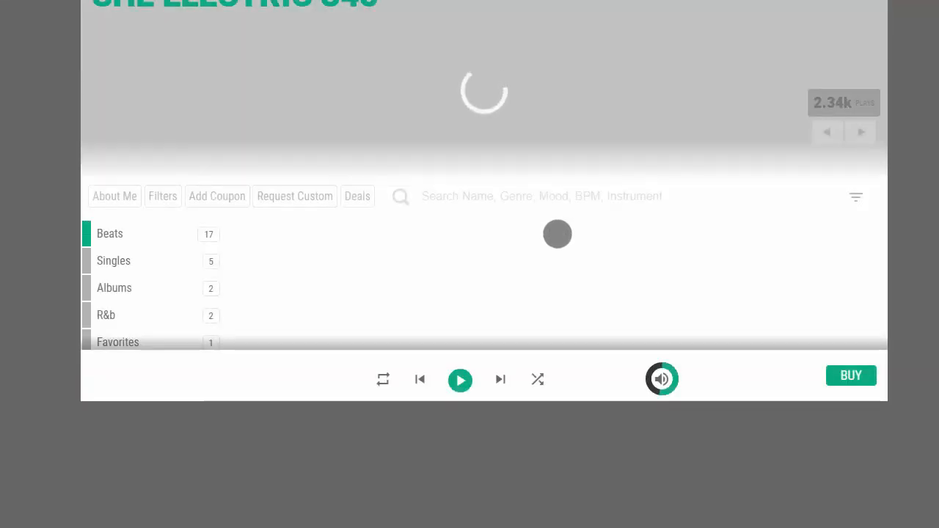
Step: Play Heartbeats from further into the track to check the header with the spectrum disabled, and pause playback
left_click(309, 239)
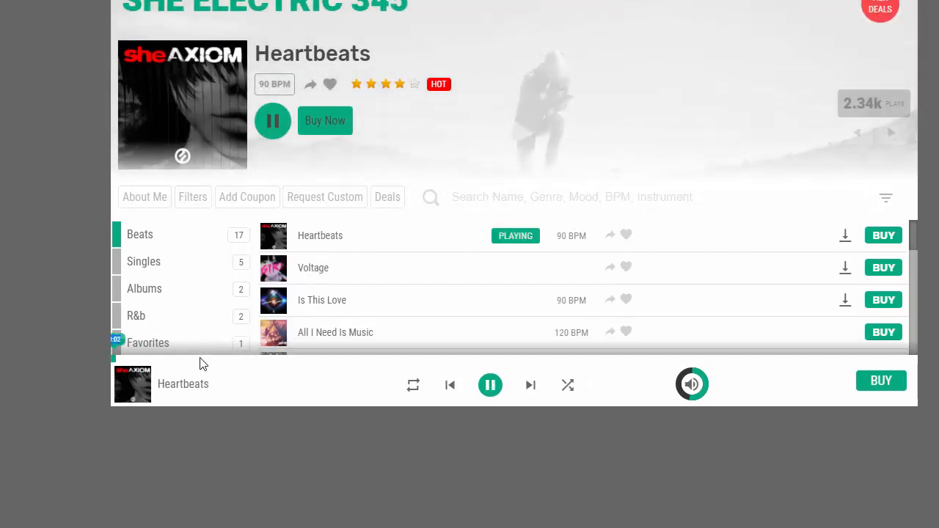
left_click(200, 359)
left_click(290, 359)
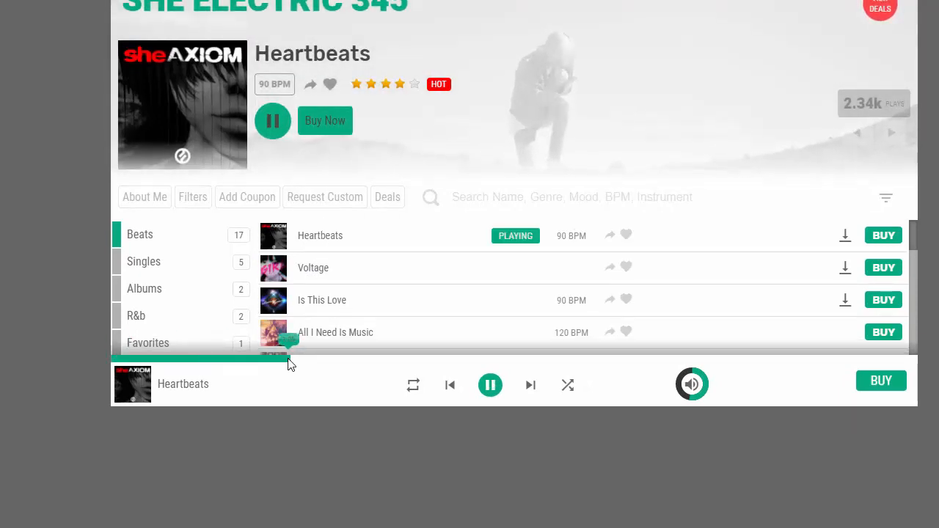
left_click(491, 386)
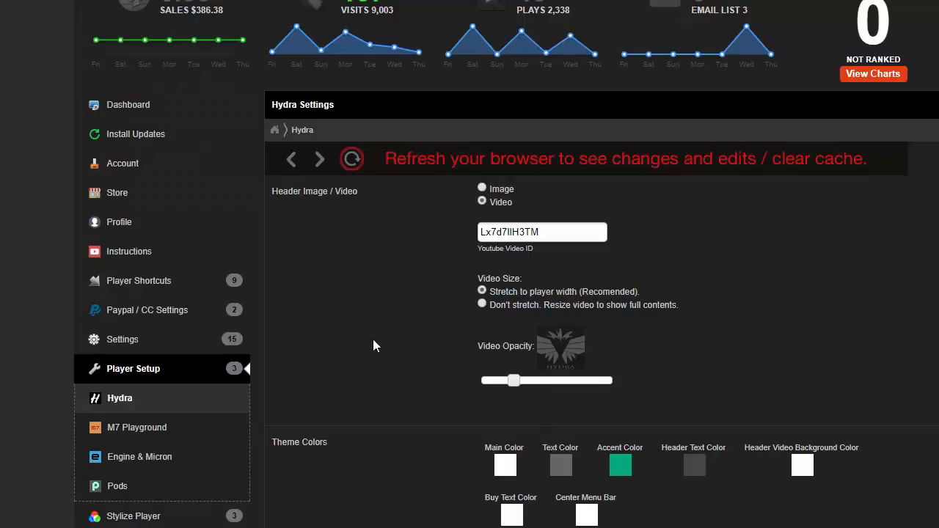
Step: Re-enable the spectrum analyzer in the Hydra settings
scroll(367, 338, "down", 4)
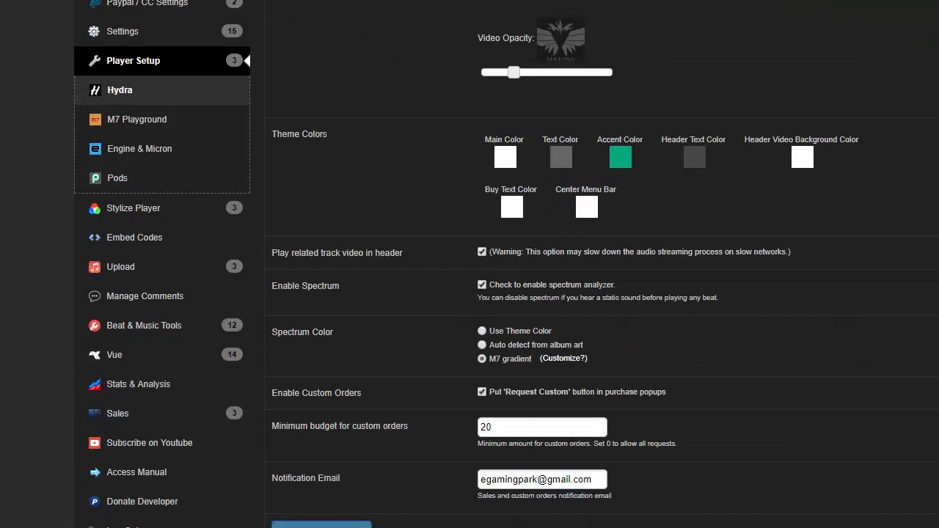
scroll(697, 344, "up", 4)
scroll(697, 344, "down", 4)
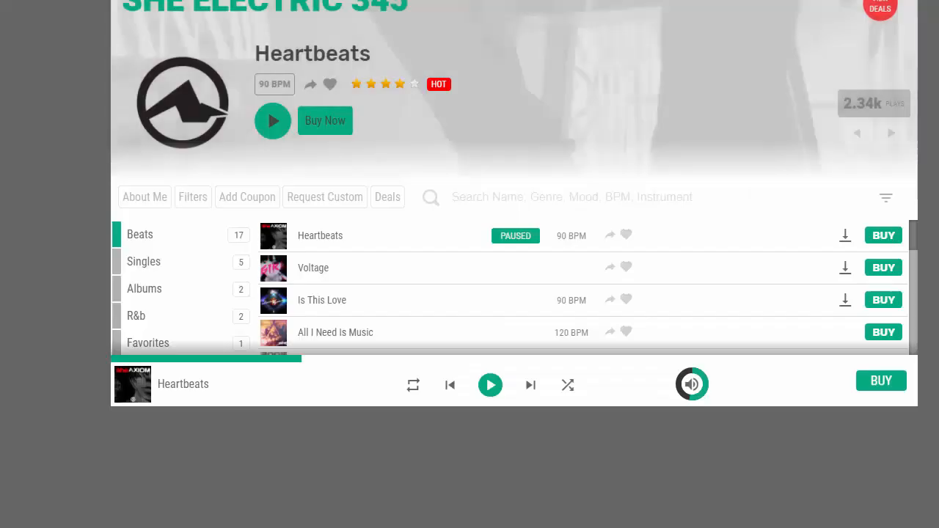
Step: Open the purchase options for Closer Together, view its Request Custom form, and close it
scroll(844, 235, "down", 5)
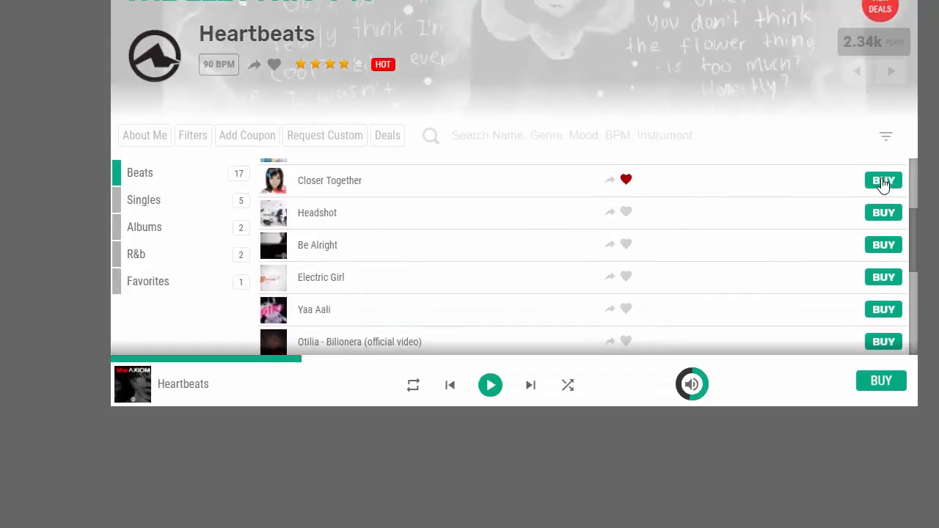
left_click(881, 183)
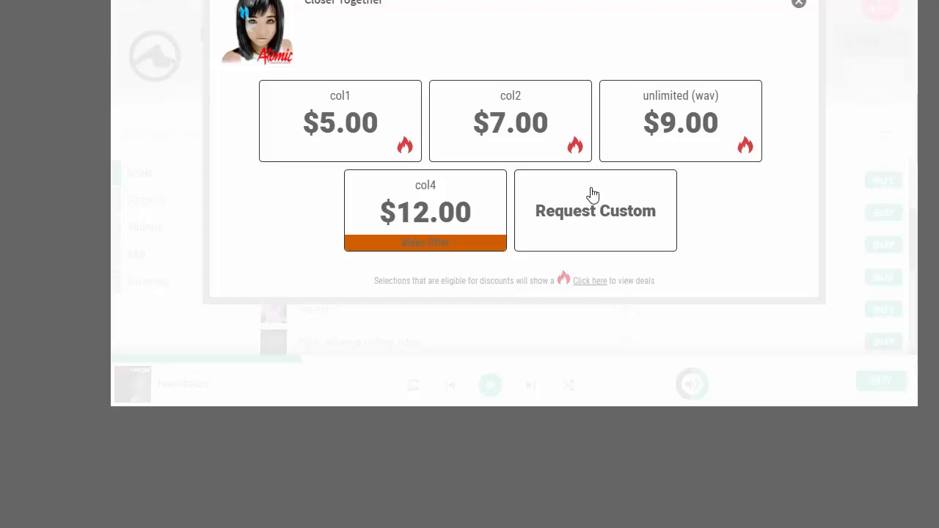
left_click(573, 215)
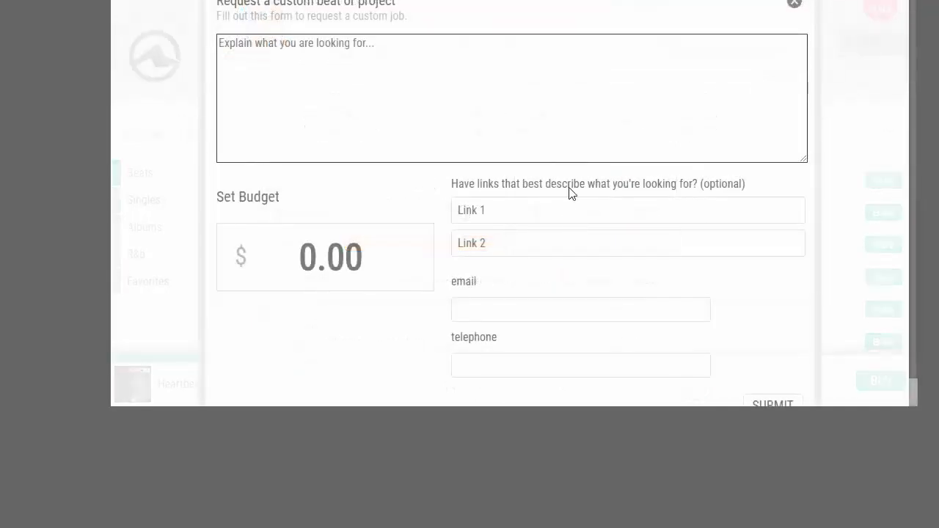
scroll(717, 240, "down", 1)
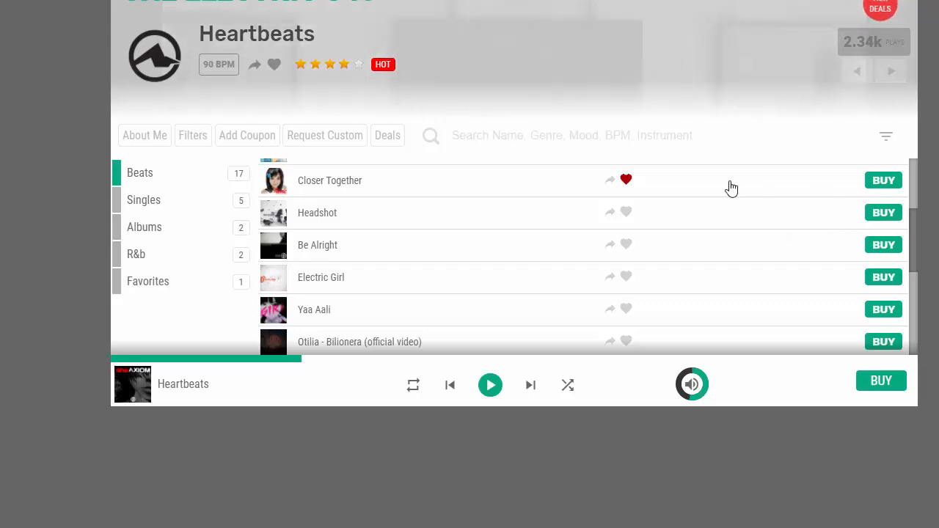
Step: Open the player's general Request Custom form, test the budget check with 20.00 and 2.00, and close the form
scroll(553, 232, "up", 1)
scroll(542, 234, "up", 3)
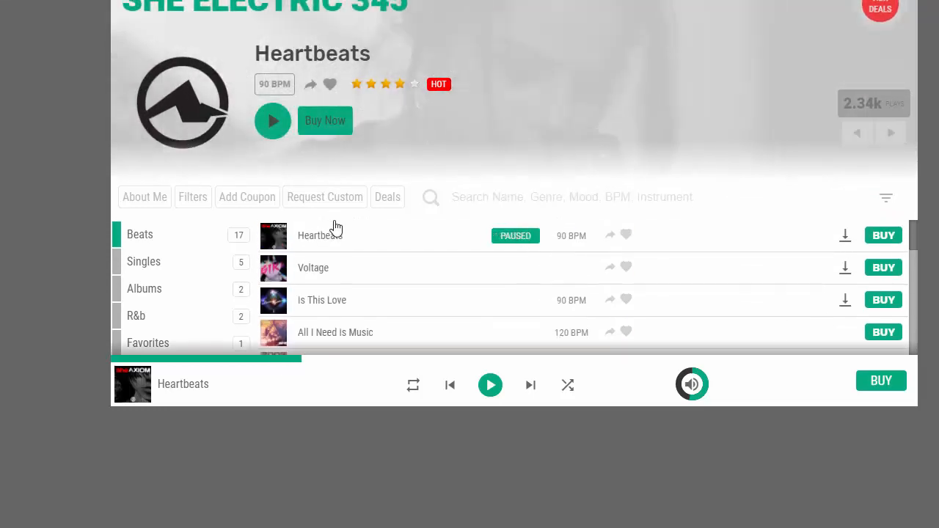
left_click(320, 204)
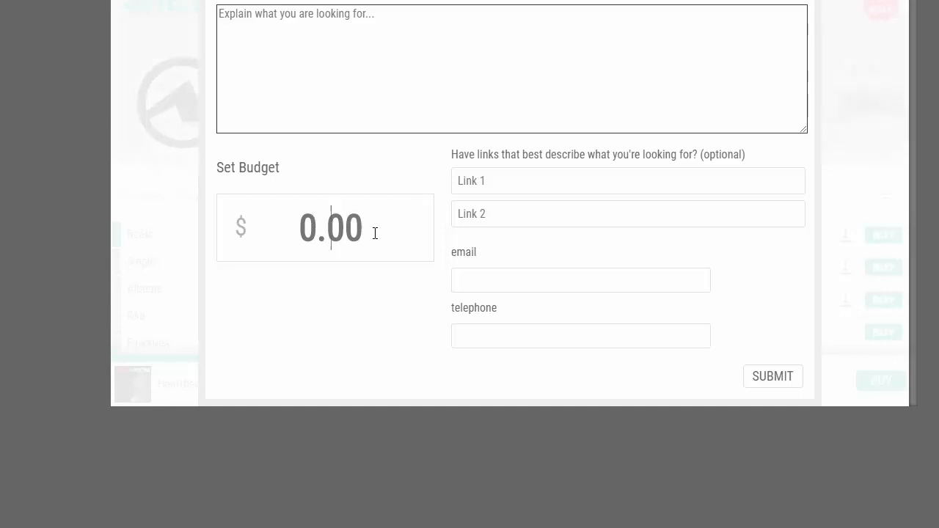
type("2000")
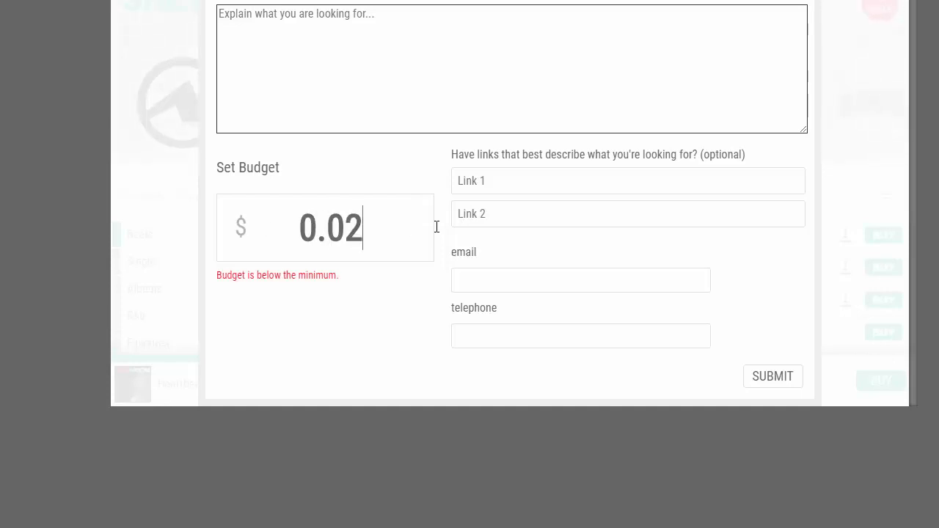
key("BackSpace")
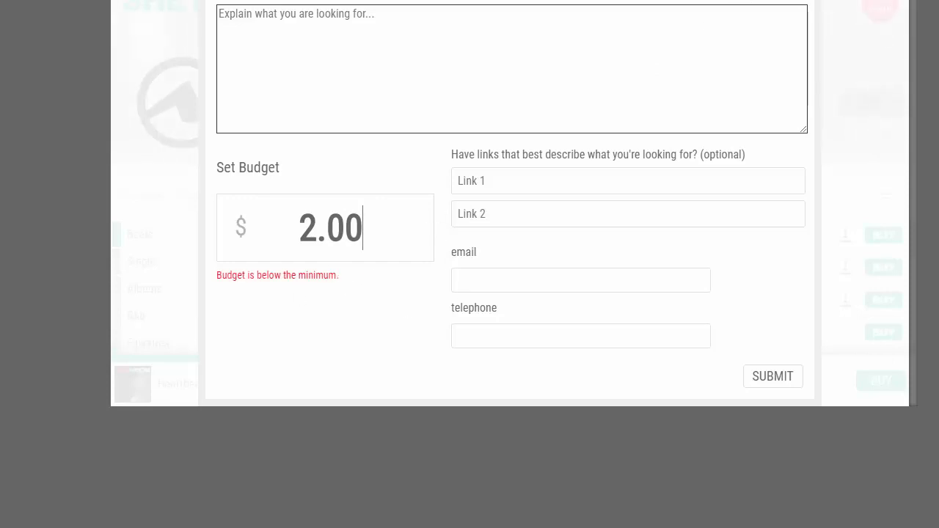
key("Escape")
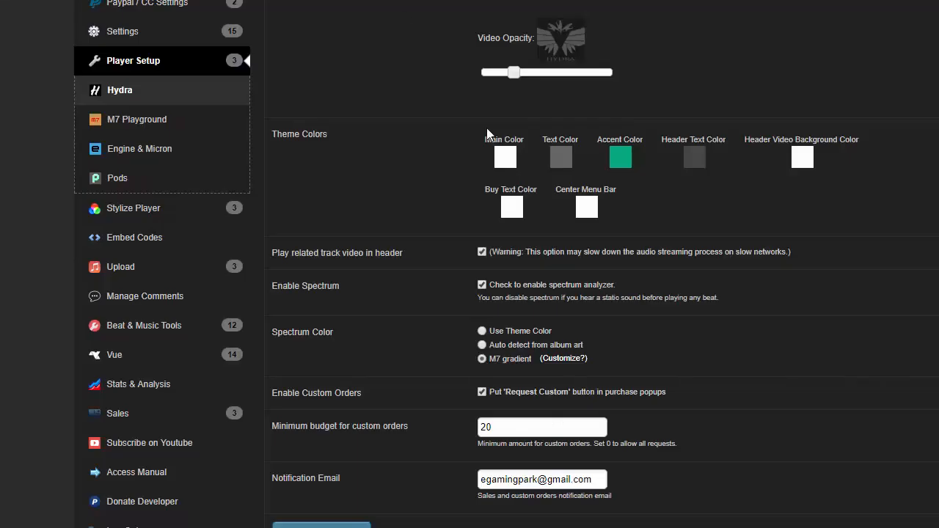
Step: Turn off the Request Custom button in purchase popups, set the minimum custom order budget to 25, and update the Hydra settings
left_click(503, 425)
key("BackSpace")
key("BackSpace")
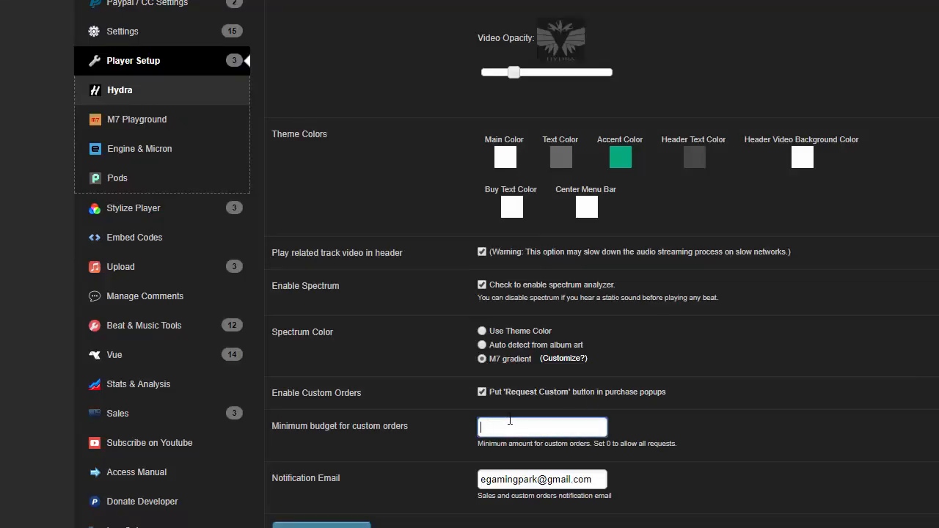
left_click(780, 391)
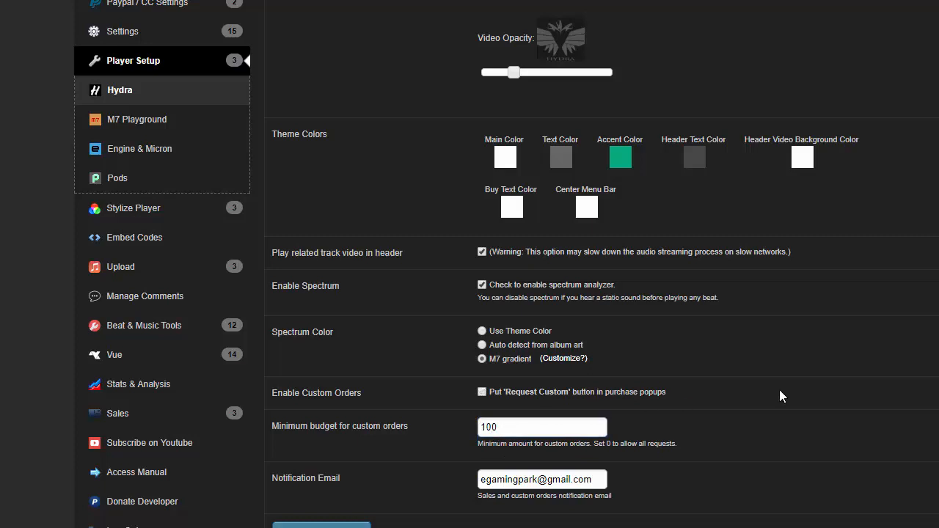
left_click(531, 420)
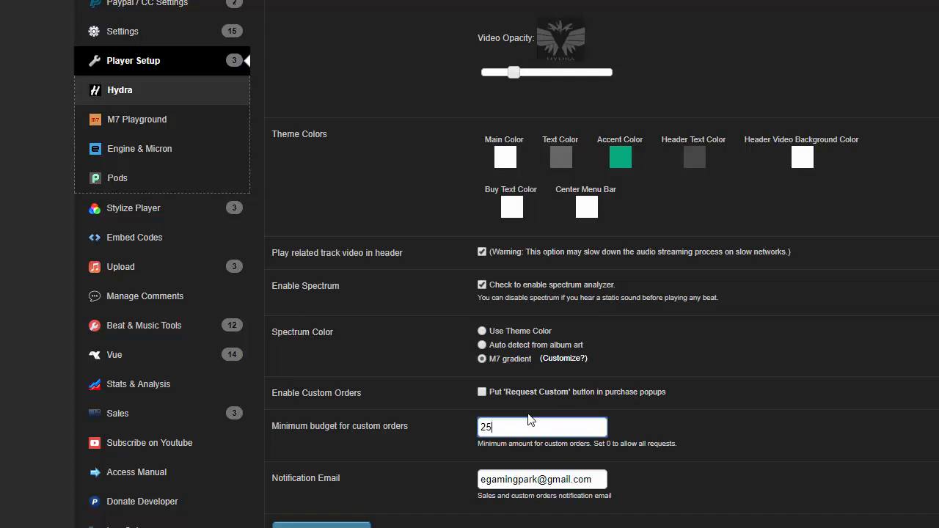
left_click(321, 525)
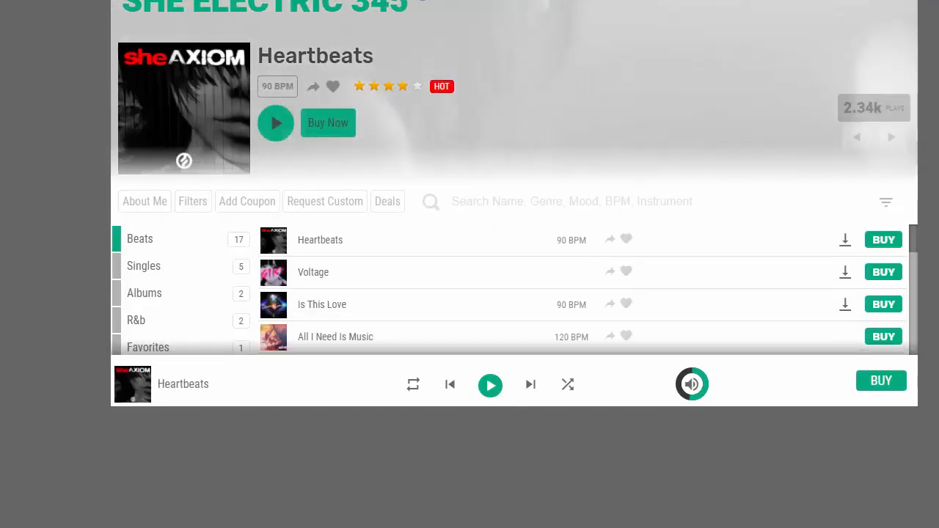
Step: Check the purchase options popups of Heartbeats and Voltage for the Request Custom button, closing each popup
left_click(883, 242)
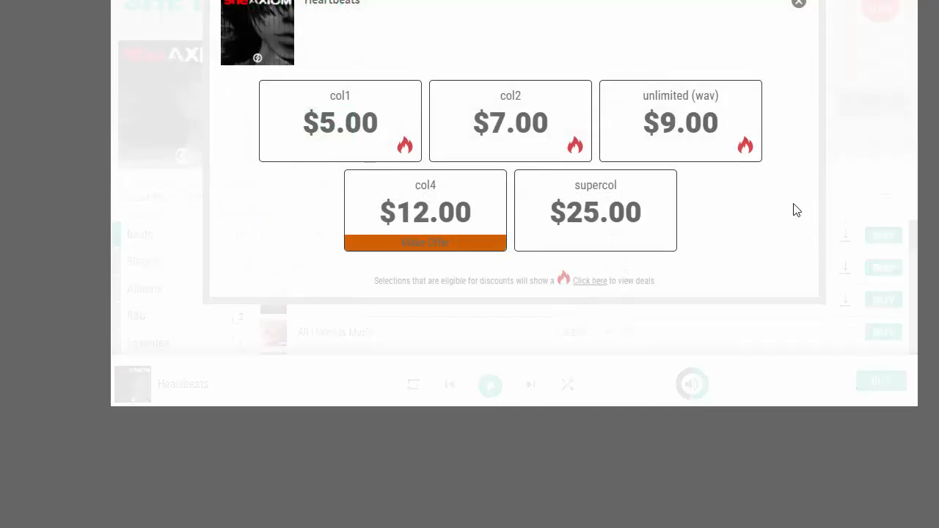
left_click(819, 20)
left_click(883, 270)
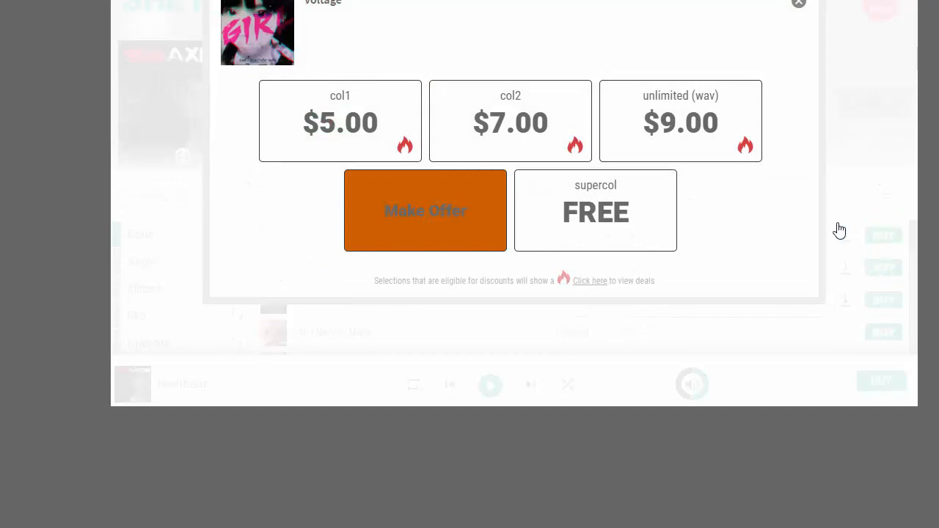
left_click(862, 29)
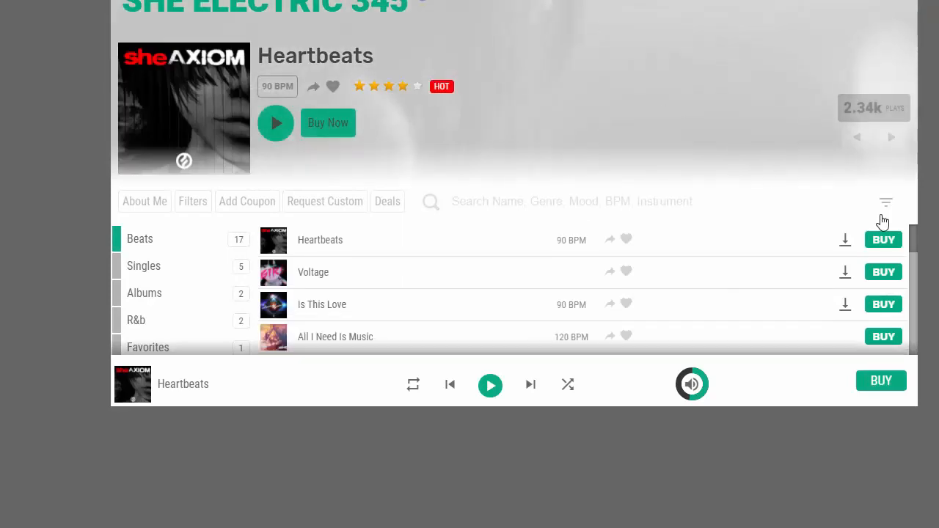
left_click(885, 241)
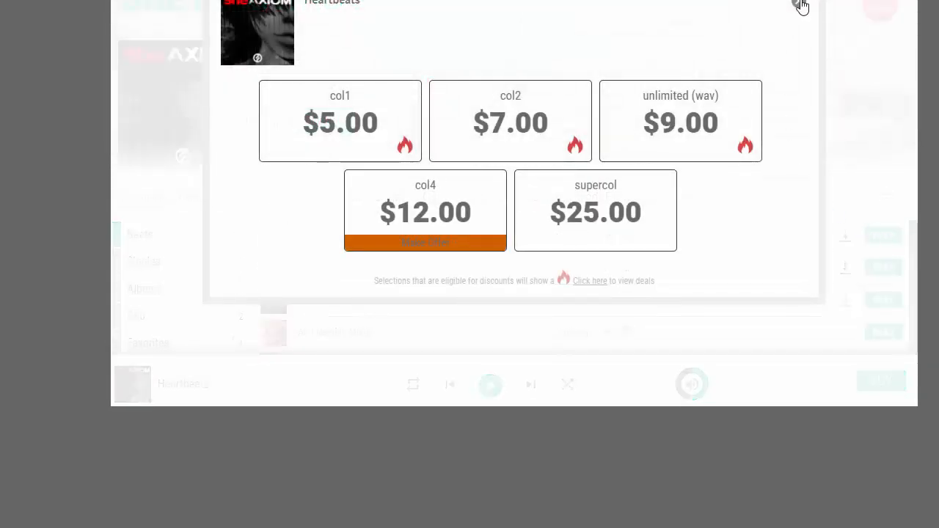
left_click(802, 5)
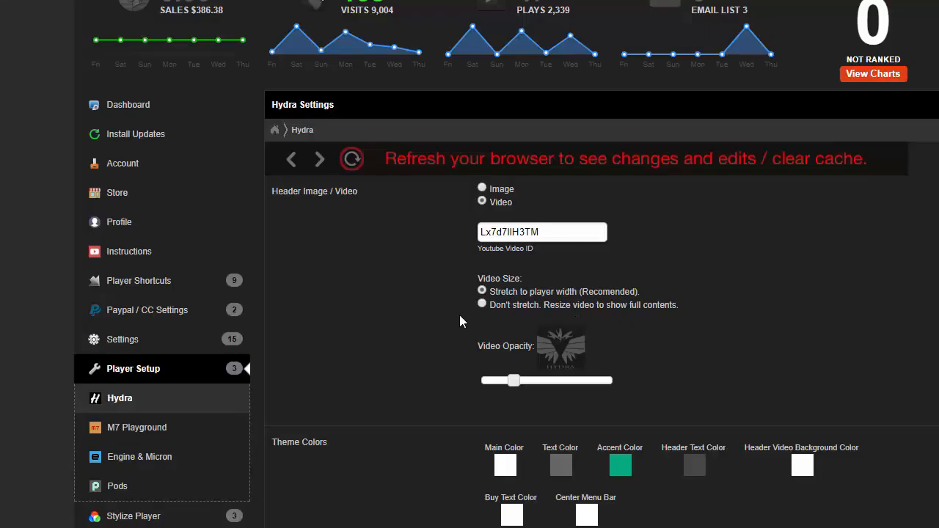
Step: Review the custom order settings and open the Request Custom form from the Heartbeats purchase options
scroll(460, 317, "down", 4)
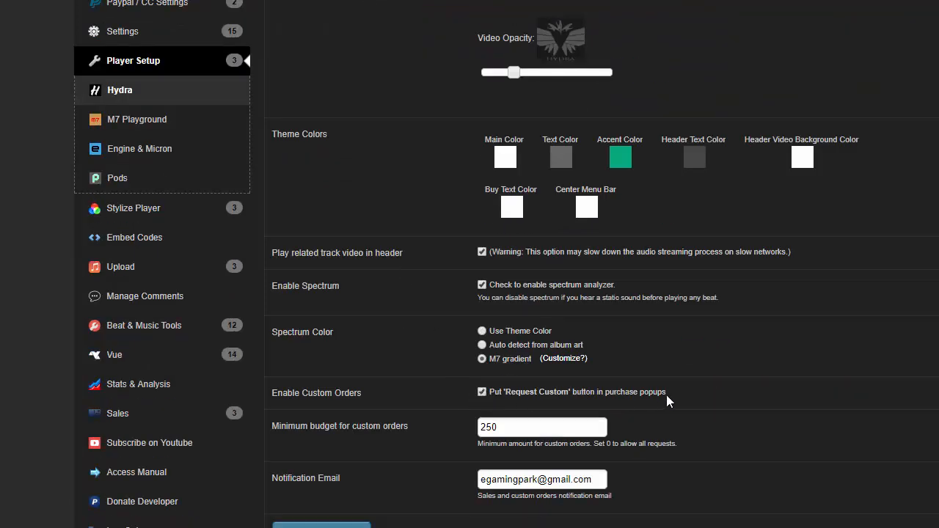
scroll(601, 293, "up", 4)
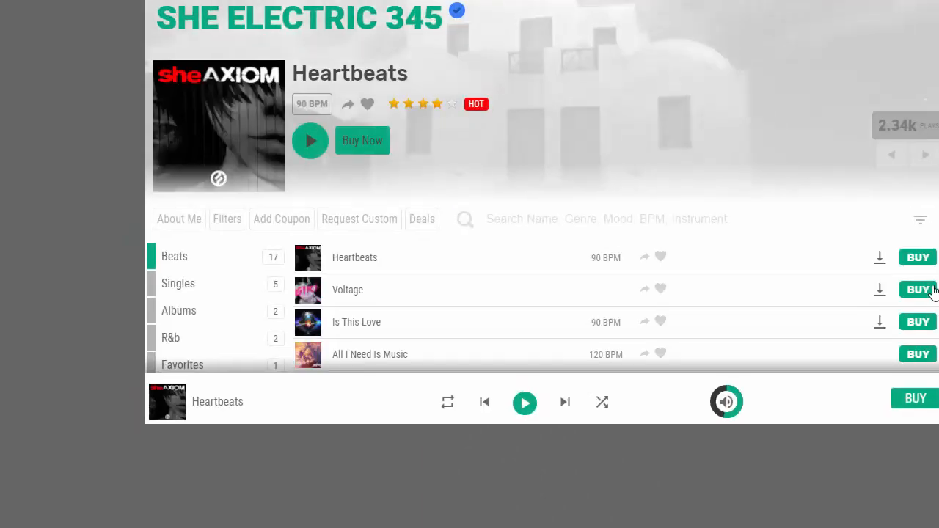
left_click(922, 257)
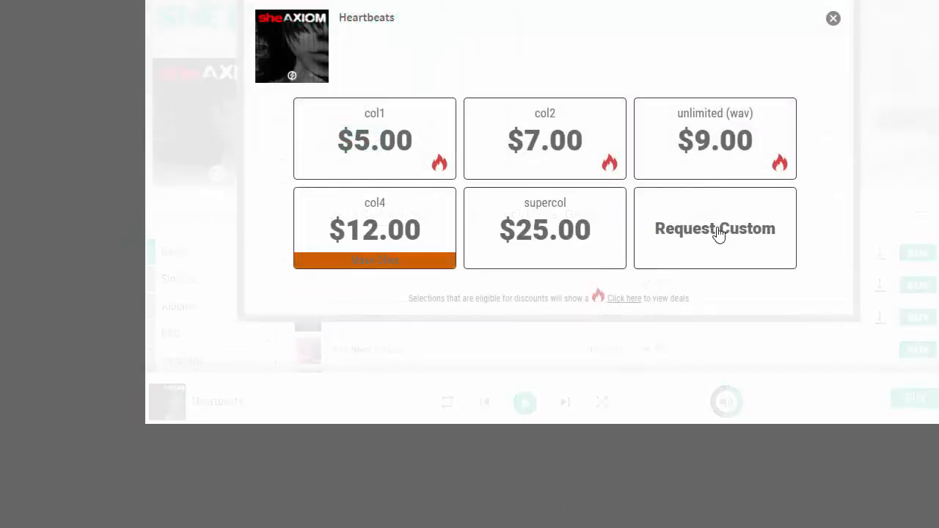
left_click(719, 233)
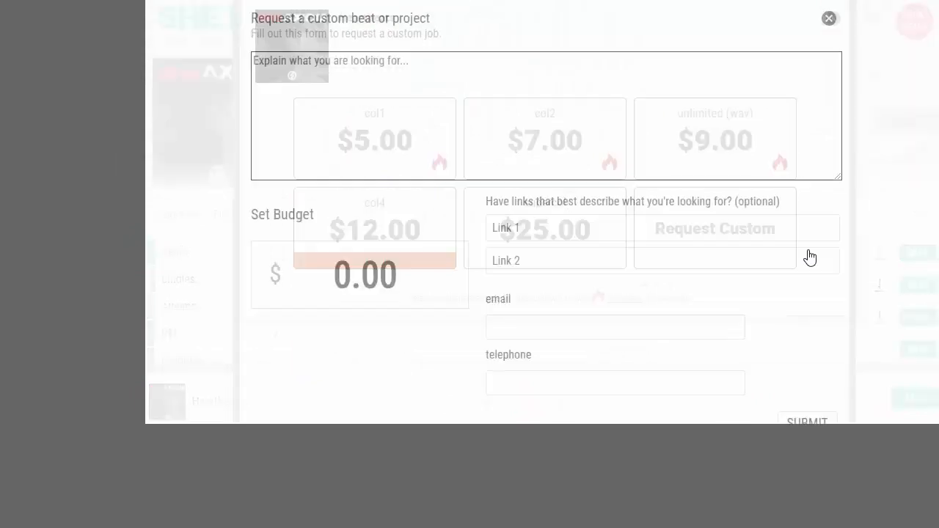
Step: Test the Request Custom form's budget check with 150.00 and 199.00
left_click(409, 274)
type("15000")
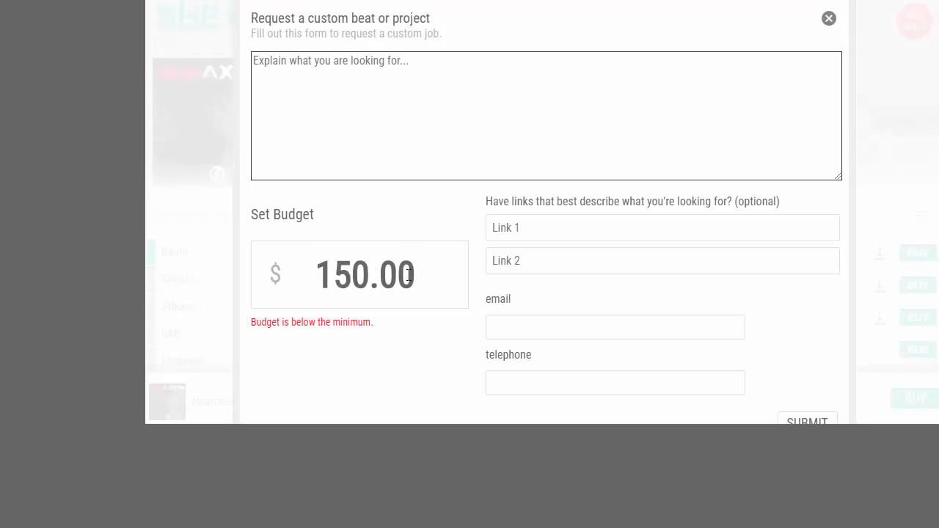
key("BackSpace")
key("BackSpace")
key("BackSpace")
key("BackSpace")
key("BackSpace")
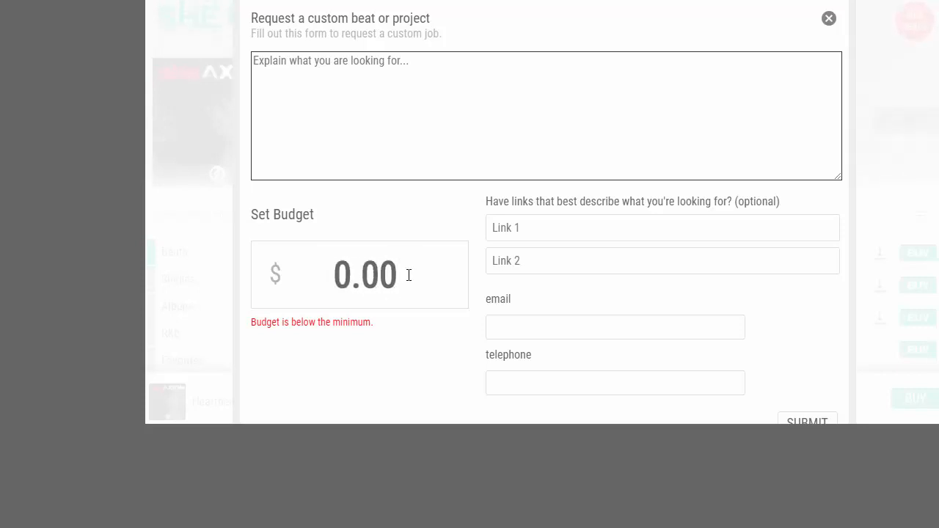
type("199.")
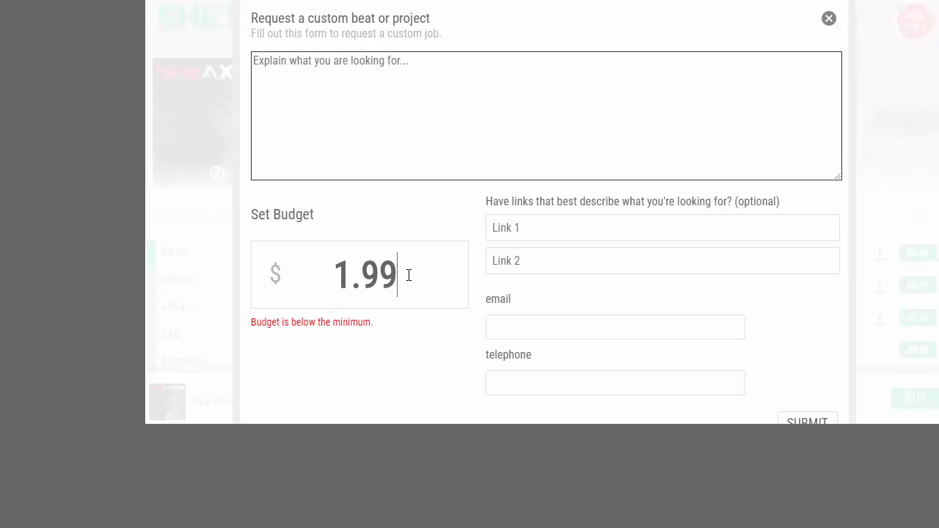
type("00")
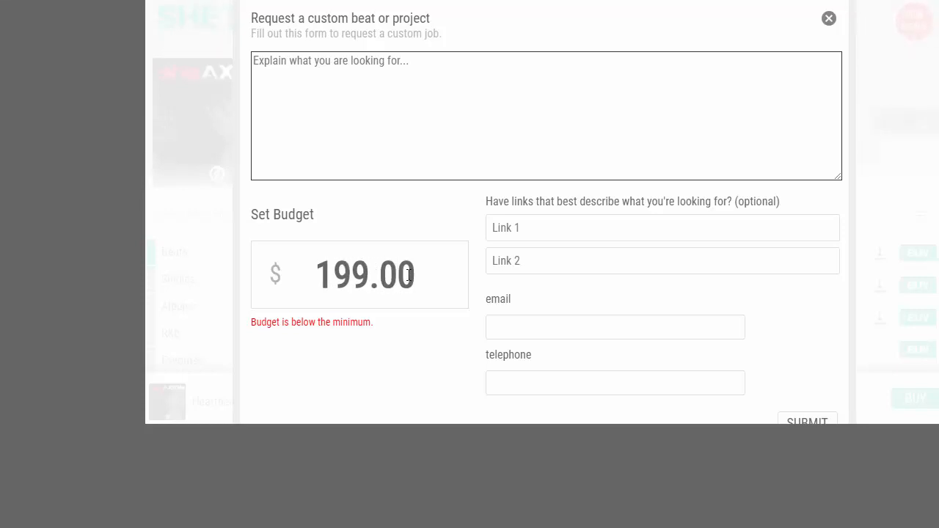
Step: Test the budget check with 2500.00 and a reduced 25.00, and close the Request Custom form
key("BackSpace")
key("BackSpace")
key("BackSpace")
key("BackSpace")
key("BackSpace")
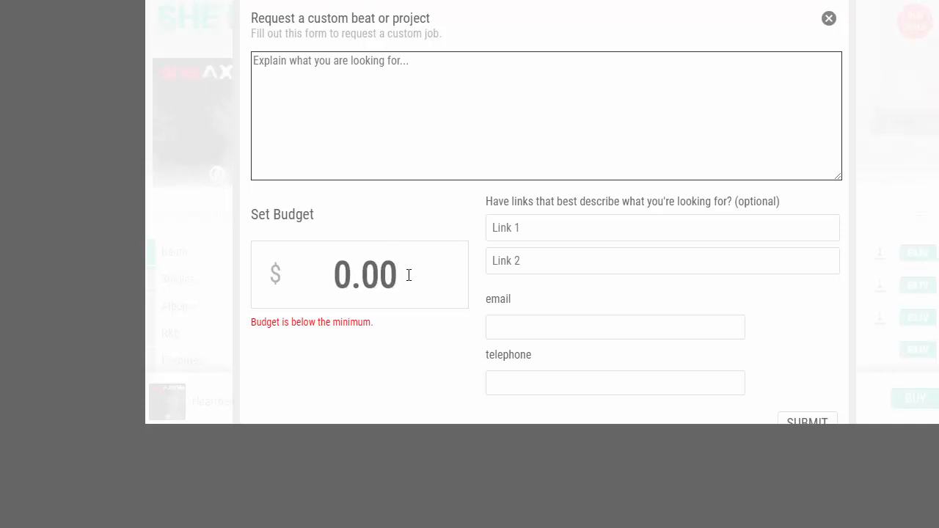
type("250")
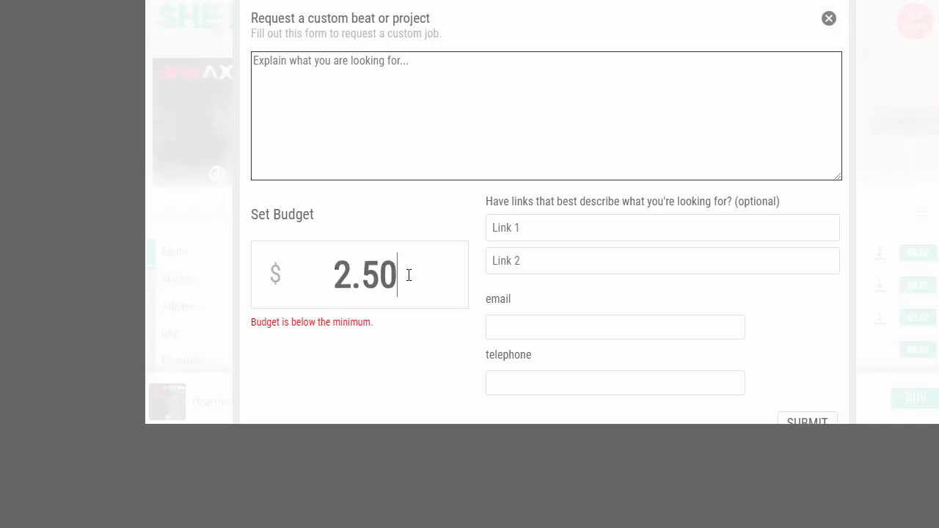
type("0.00")
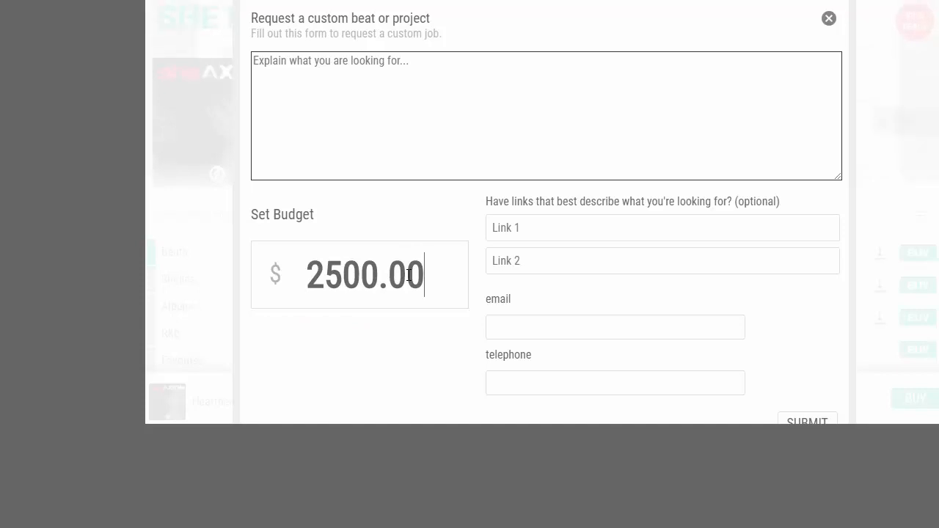
key("BackSpace")
key("BackSpace")
key("BackSpace")
key("BackSpace")
key("BackSpace")
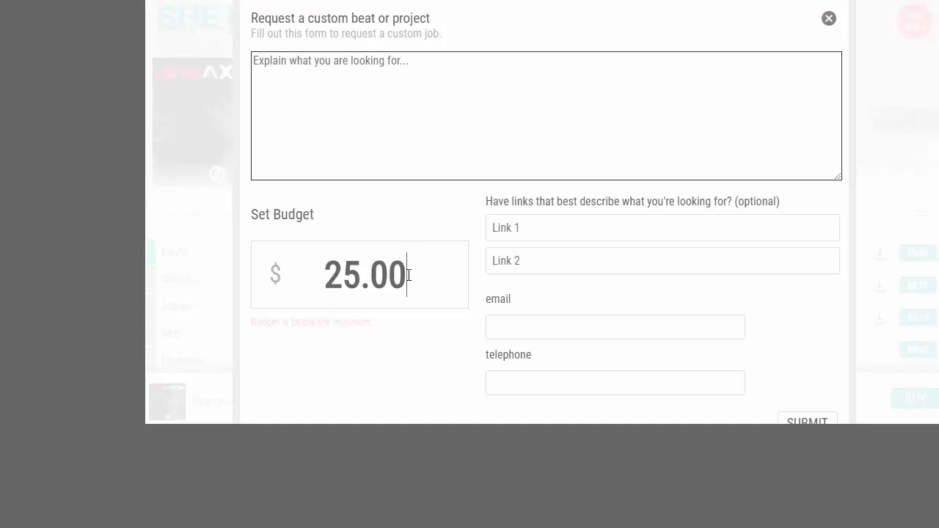
left_click(828, 21)
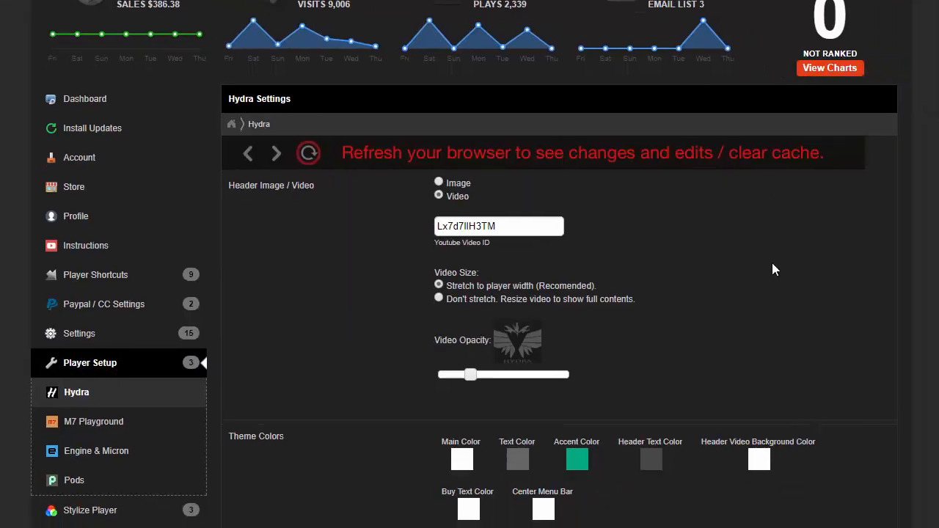
Step: Look over the remaining Hydra settings and the player's full beat list, returning to its first tracks
scroll(770, 214, "down", 4)
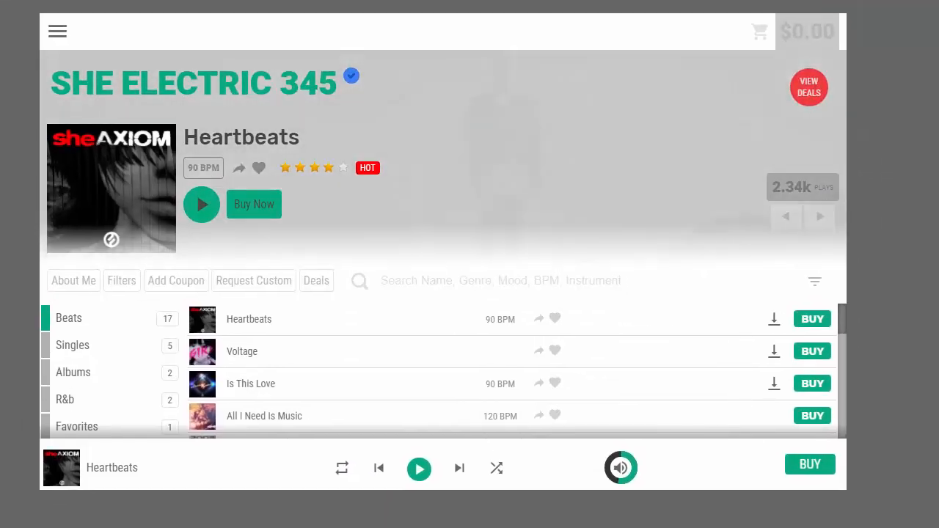
scroll(440, 273, "down", 2)
scroll(412, 339, "down", 4)
scroll(412, 338, "up", 5)
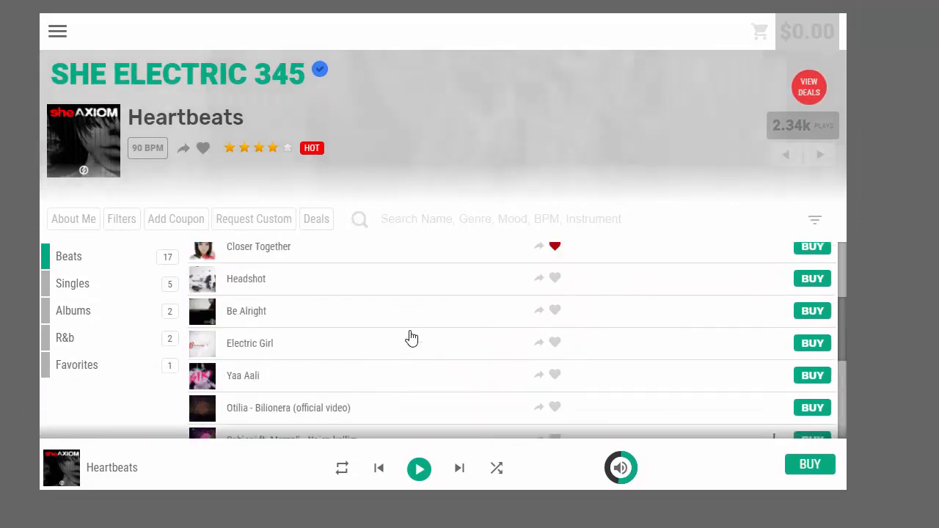
scroll(411, 338, "down", 3)
scroll(409, 337, "down", 4)
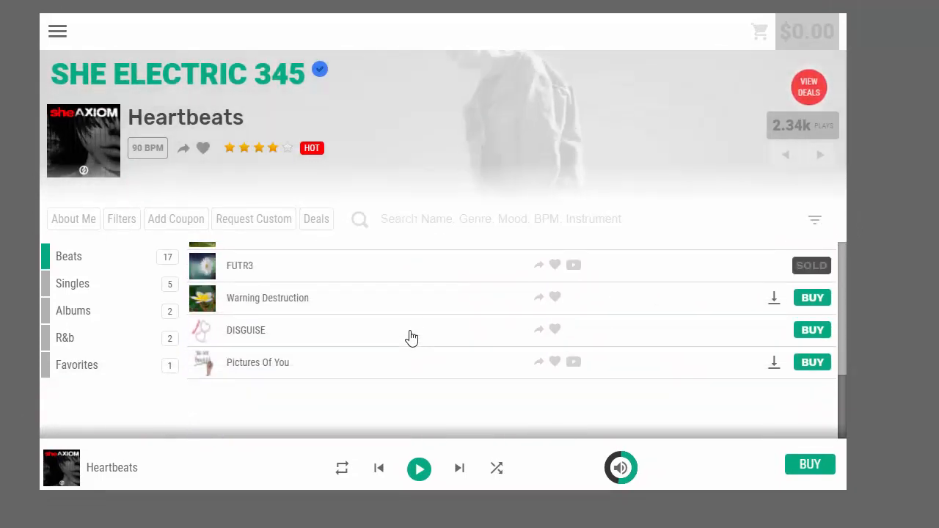
scroll(323, 348, "up", 2)
scroll(314, 334, "up", 5)
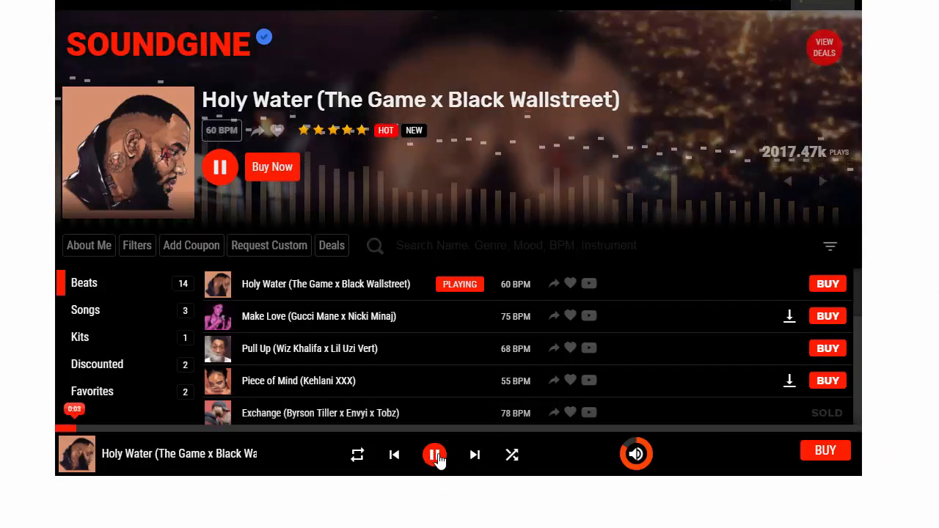
Step: Pause Holy Water in the Soundgine player and look through its beat list
left_click(435, 455)
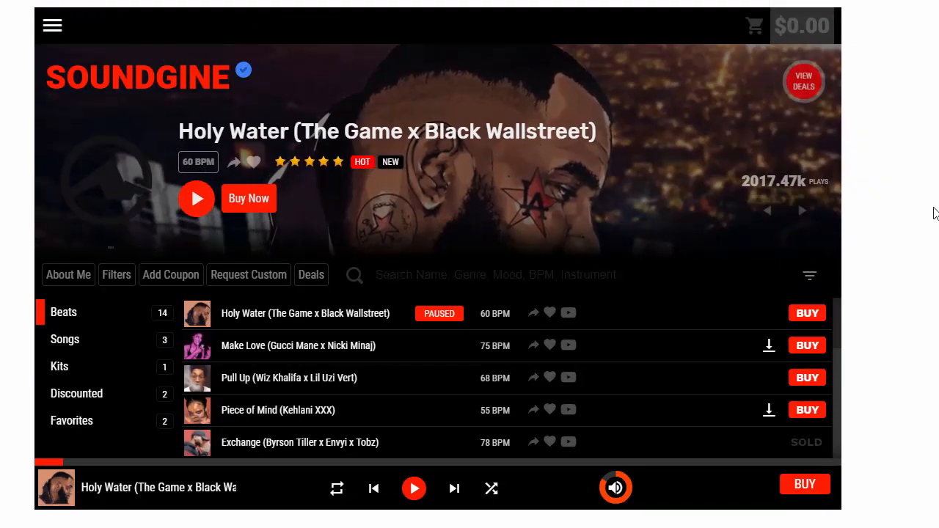
scroll(334, 366, "down", 3)
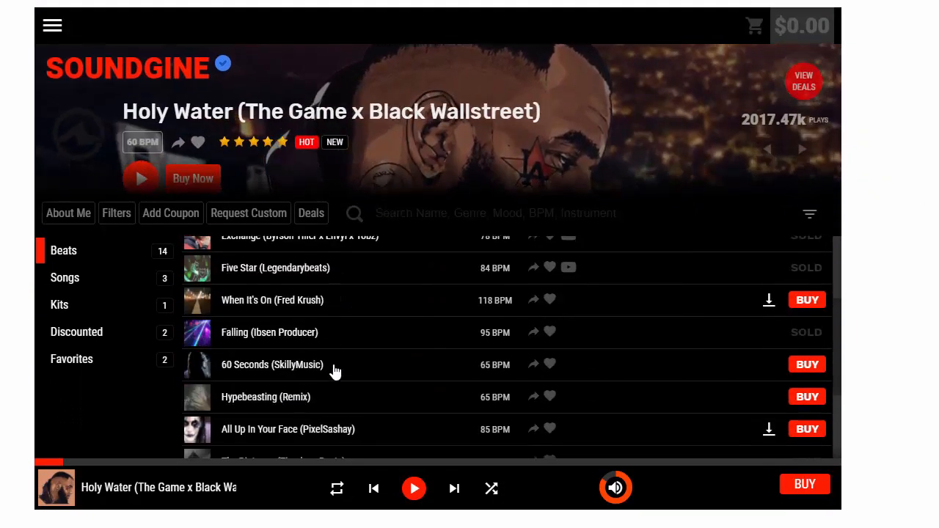
scroll(335, 367, "up", 3)
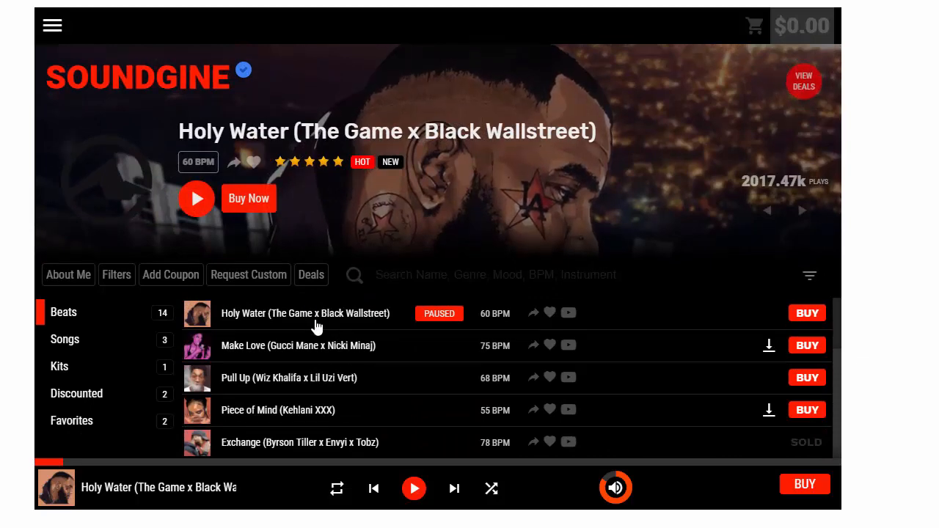
Step: Resume Holy Water, skip ahead in the track, and lower the player volume to about a quarter
left_click(286, 317)
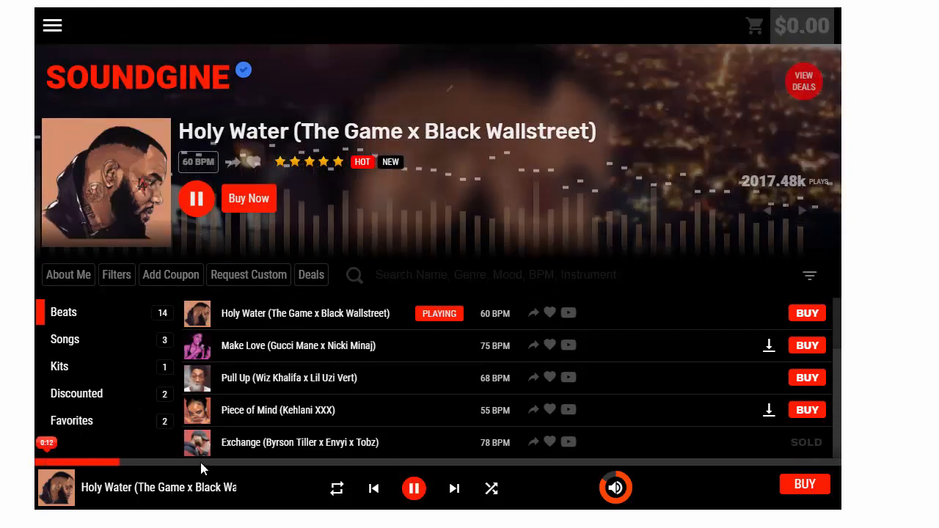
left_click(201, 462)
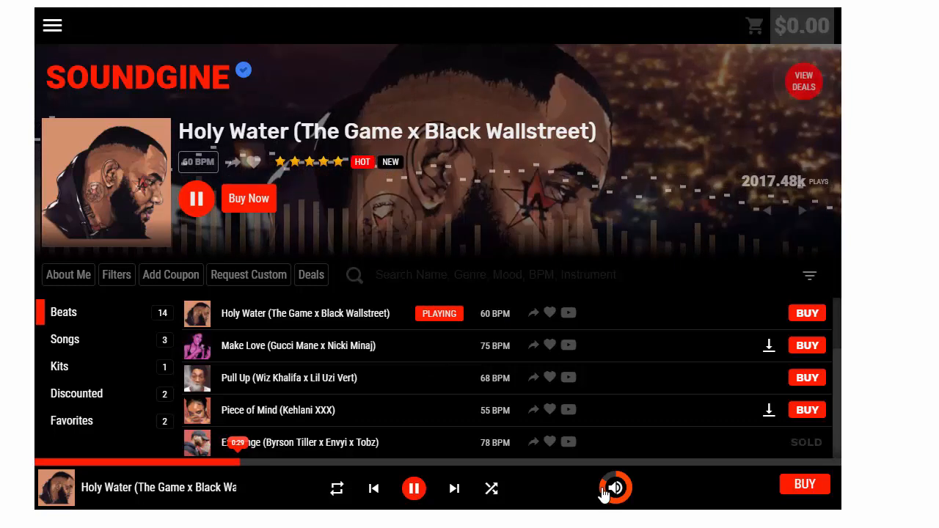
left_click_drag(601, 490, 630, 489)
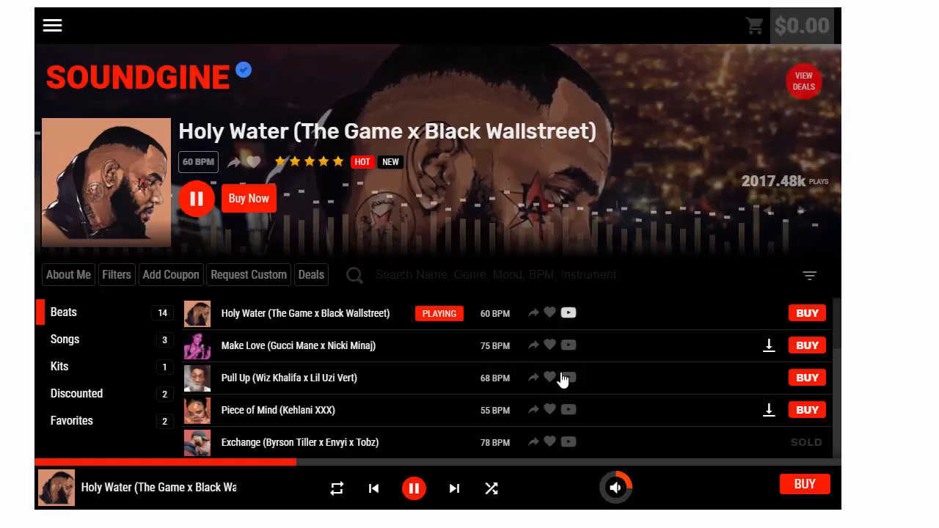
Step: Play Make Love, Pull Up and Piece of Mind in turn to check their header videos, and pause playback
left_click(313, 348)
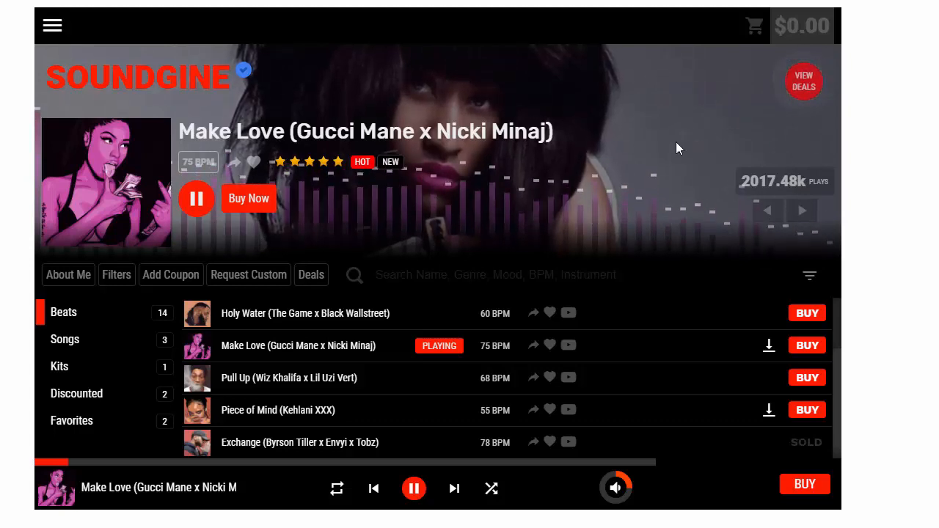
left_click(269, 380)
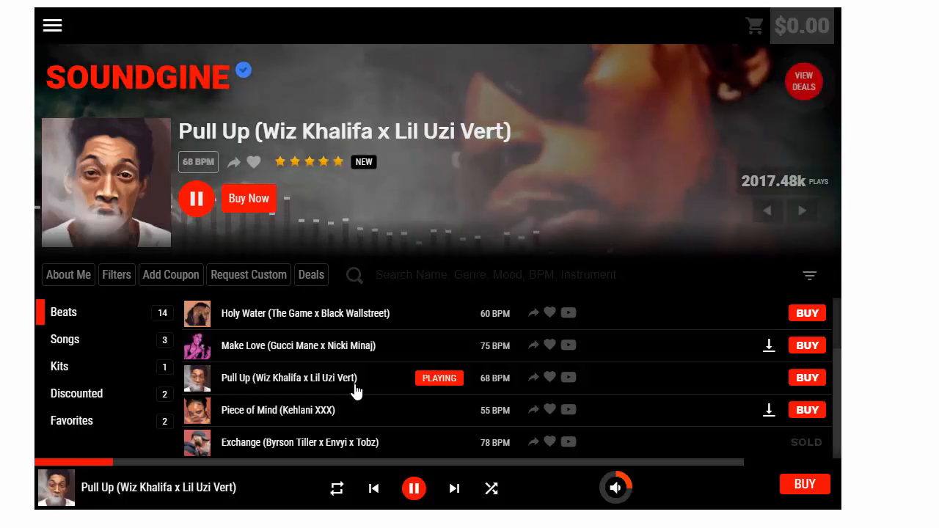
left_click(269, 414)
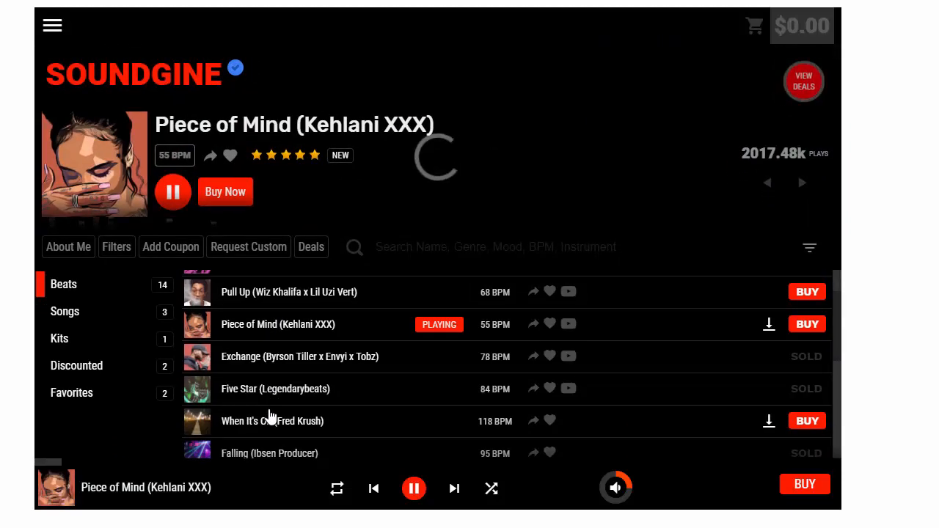
scroll(296, 412, "up", 1)
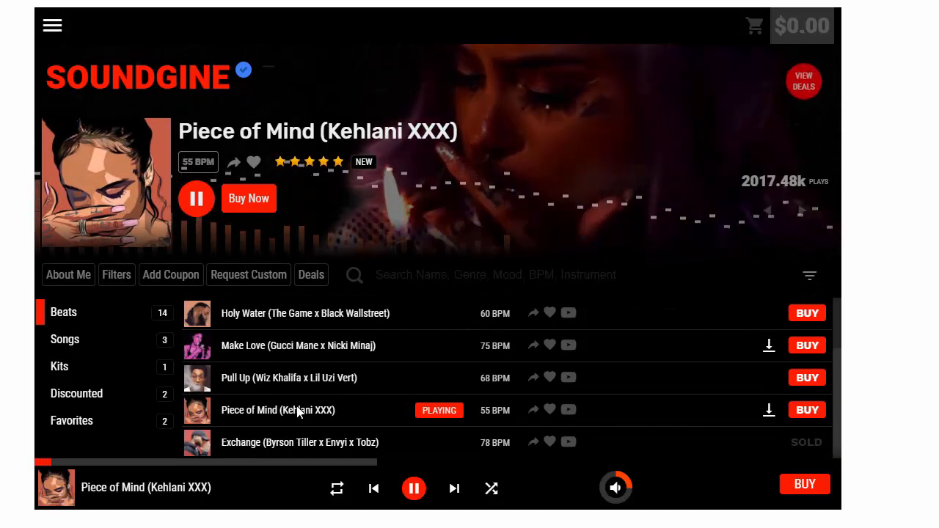
left_click(414, 490)
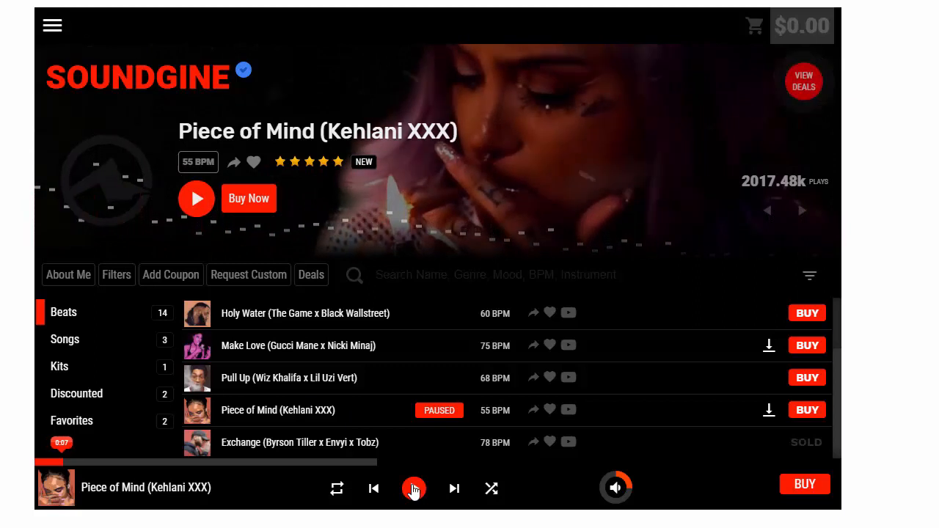